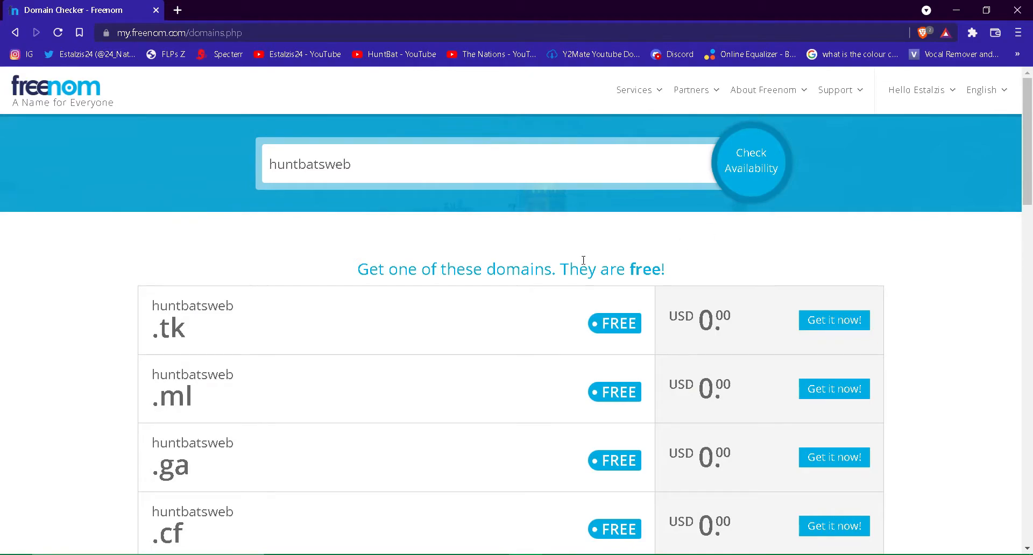
# Add huntbatsweb.ml to the Freenom cart with Get it now and proceed to checkout
pyautogui.moveTo(150, 305); pyautogui.dragTo(226, 310)
pyautogui.click(239, 316)
pyautogui.scroll(-2, 115, 453)
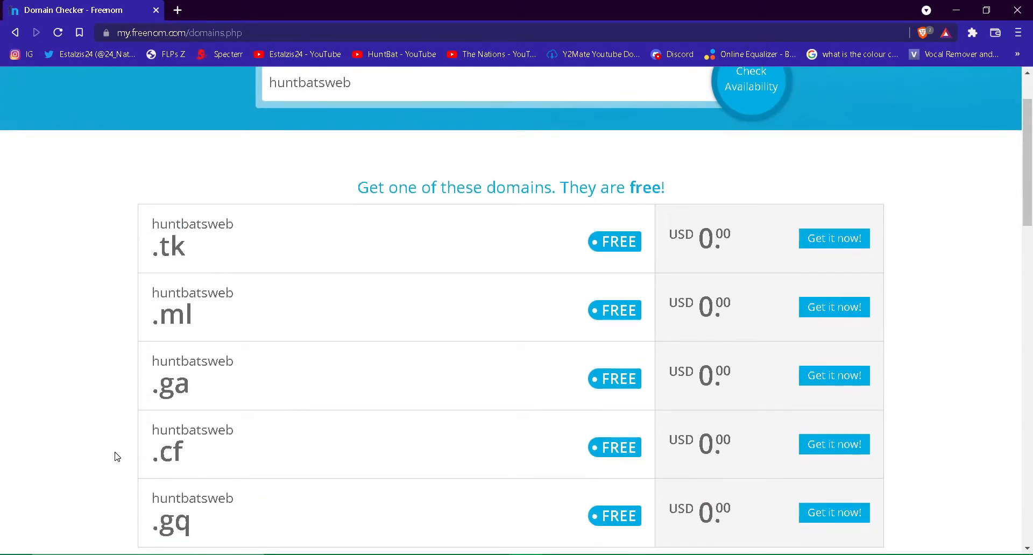
pyautogui.scroll(-1, 116, 457)
pyautogui.scroll(1, 115, 457)
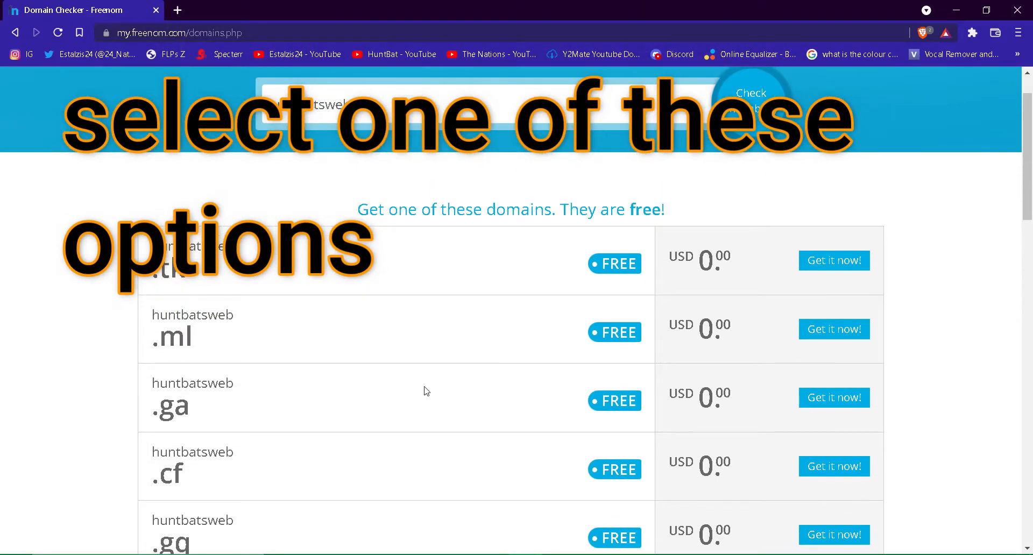
pyautogui.click(831, 333)
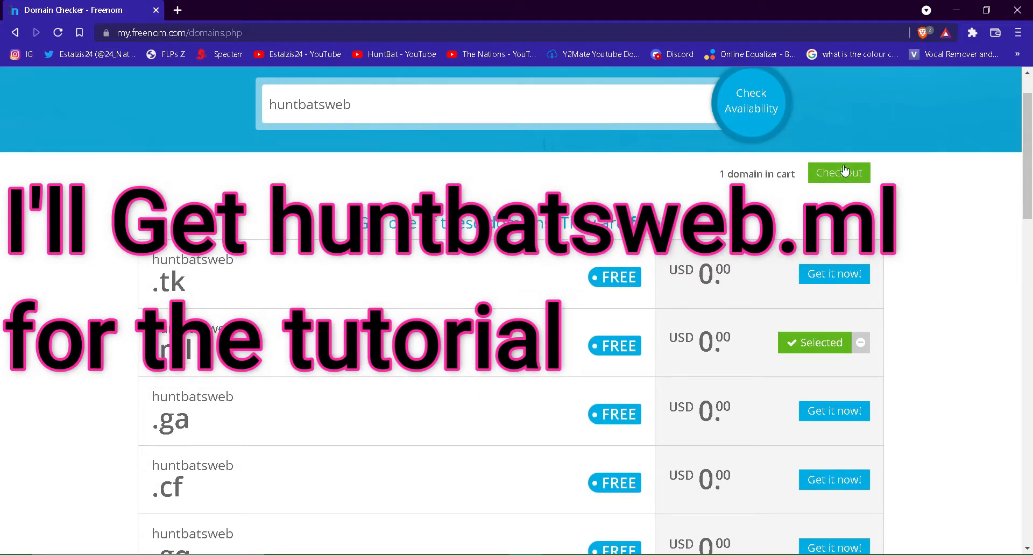
pyautogui.click(844, 175)
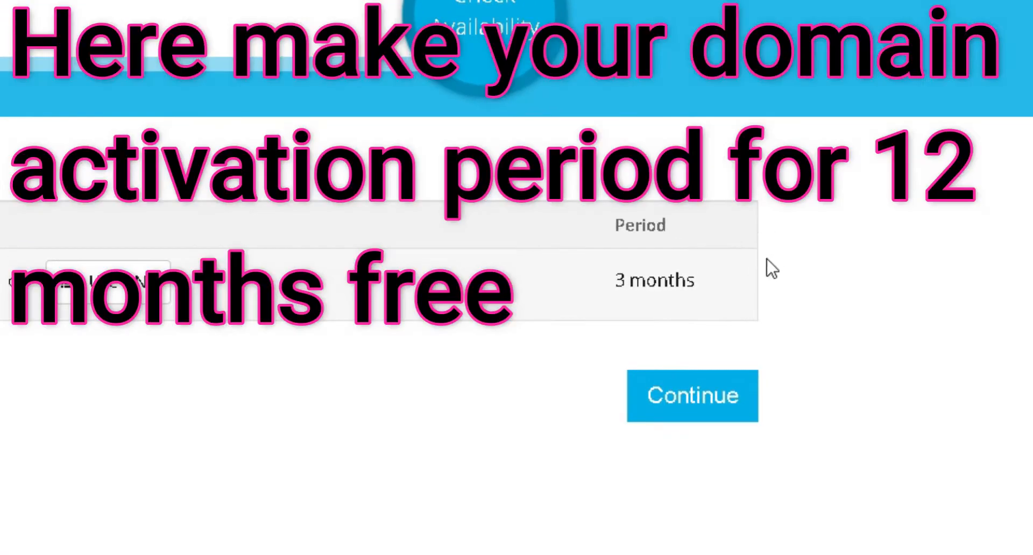
# Set huntbatsweb.ml's registration period to 12 Months @ FREE and continue to order review
pyautogui.click(681, 275)
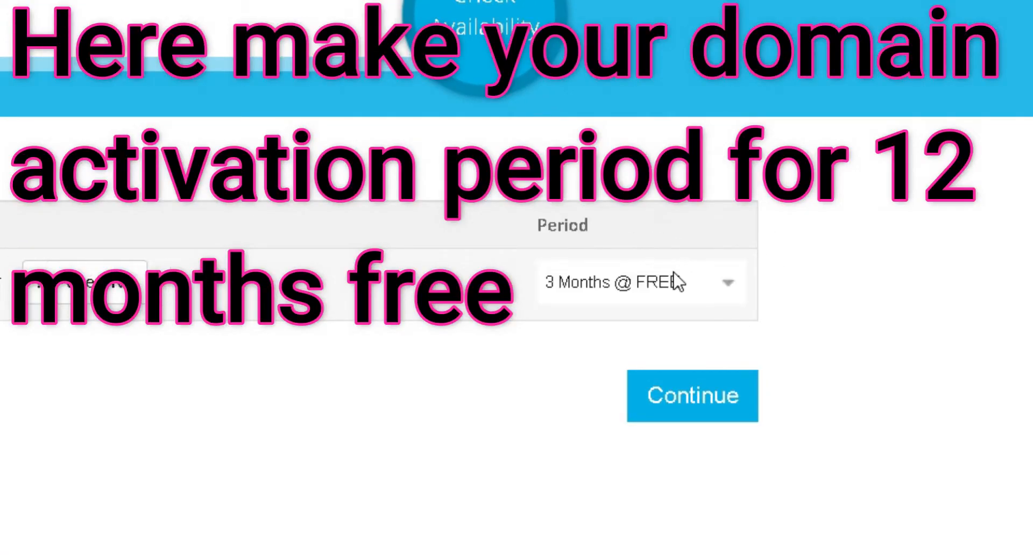
pyautogui.click(641, 298)
pyautogui.scroll(-1, 649, 226)
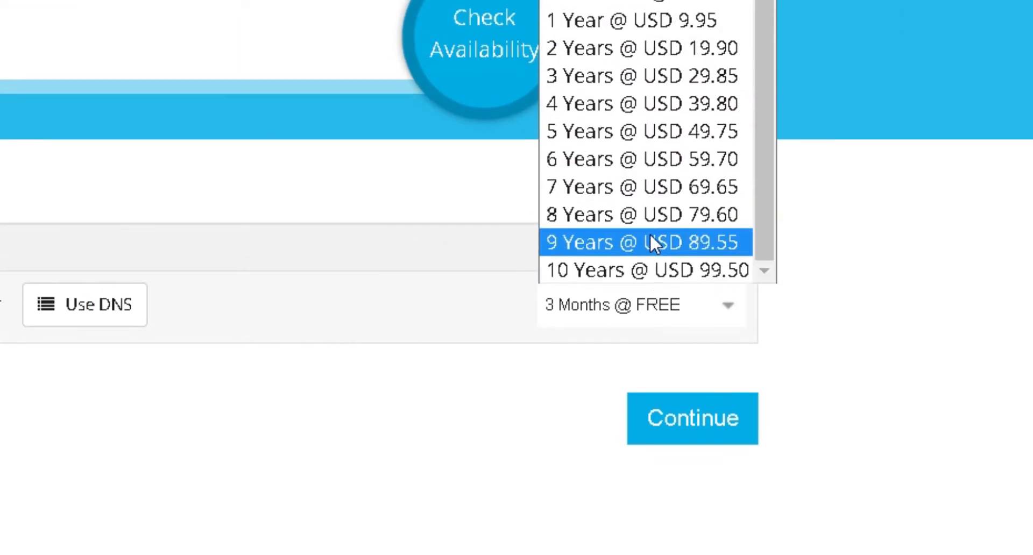
pyautogui.click(670, 84)
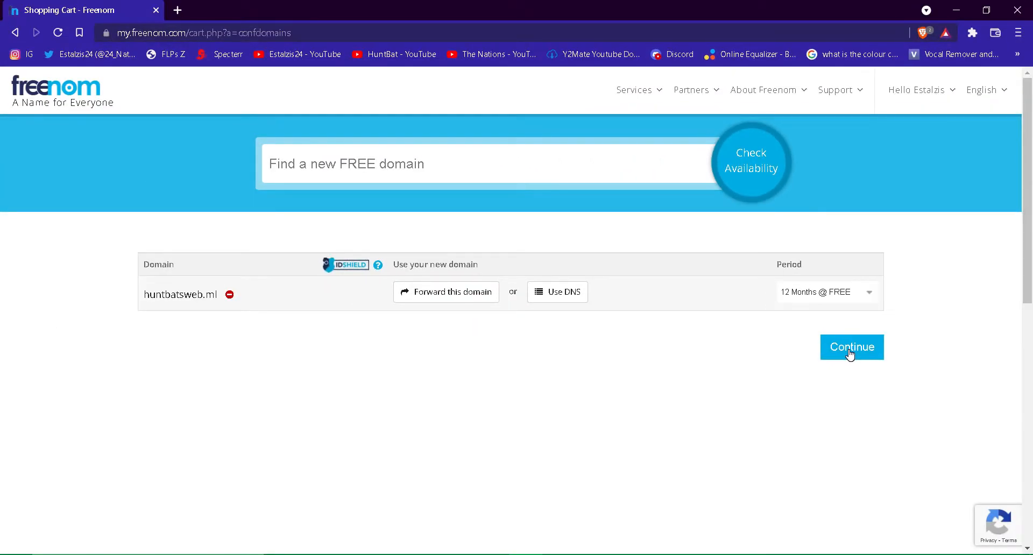
pyautogui.click(850, 354)
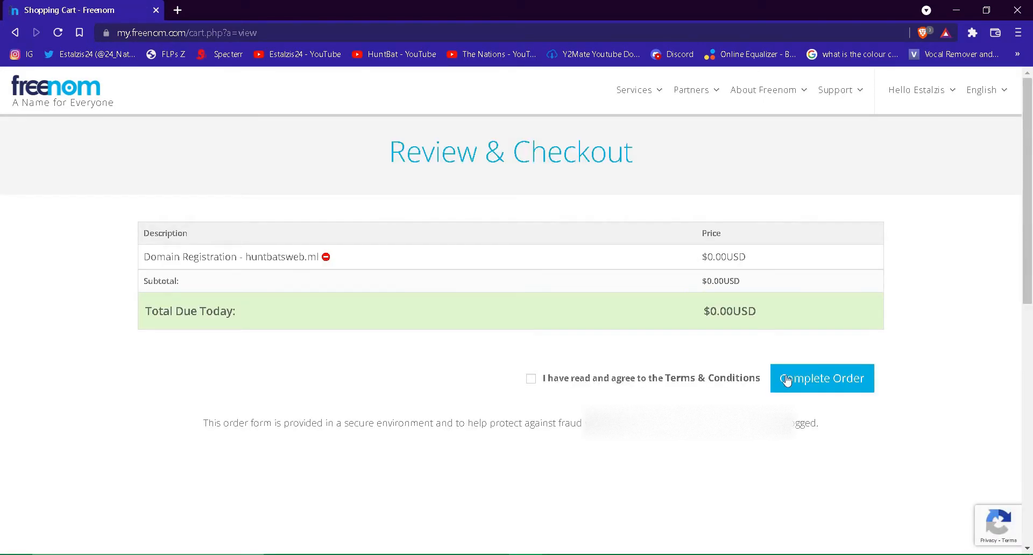
# Accept the terms, complete the free huntbatsweb.ml order, and go to the Client Area
pyautogui.click(531, 379)
pyautogui.click(825, 386)
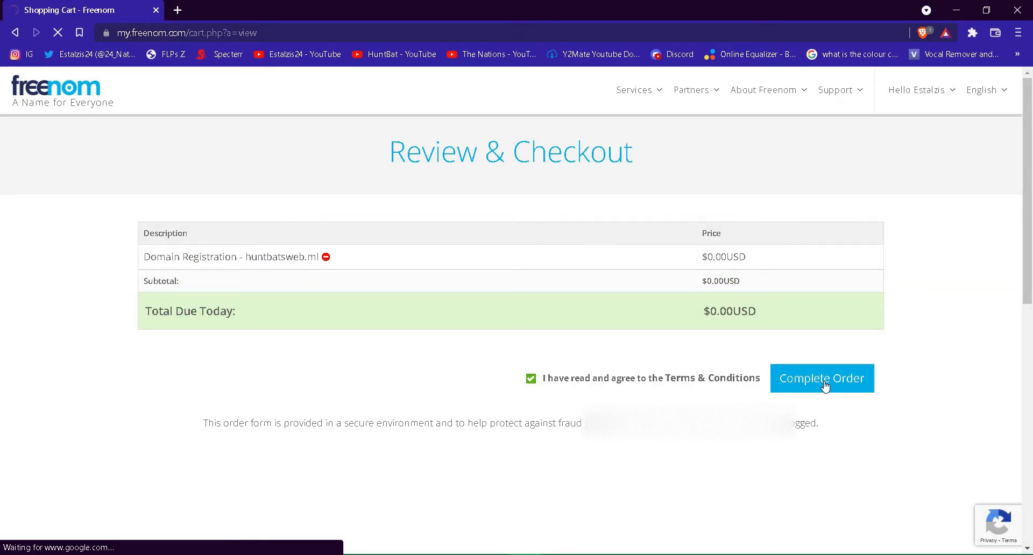
pyautogui.click(825, 383)
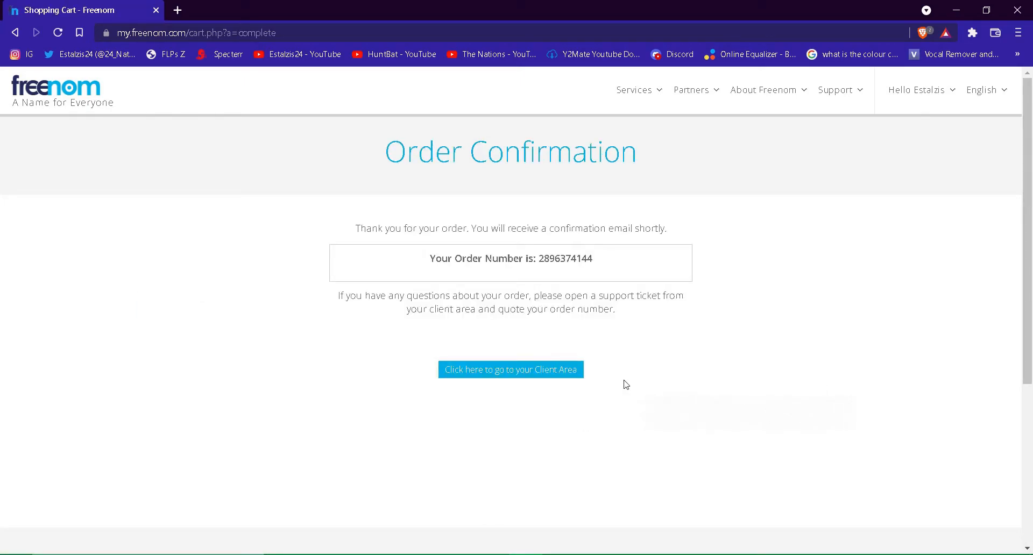
pyautogui.click(575, 371)
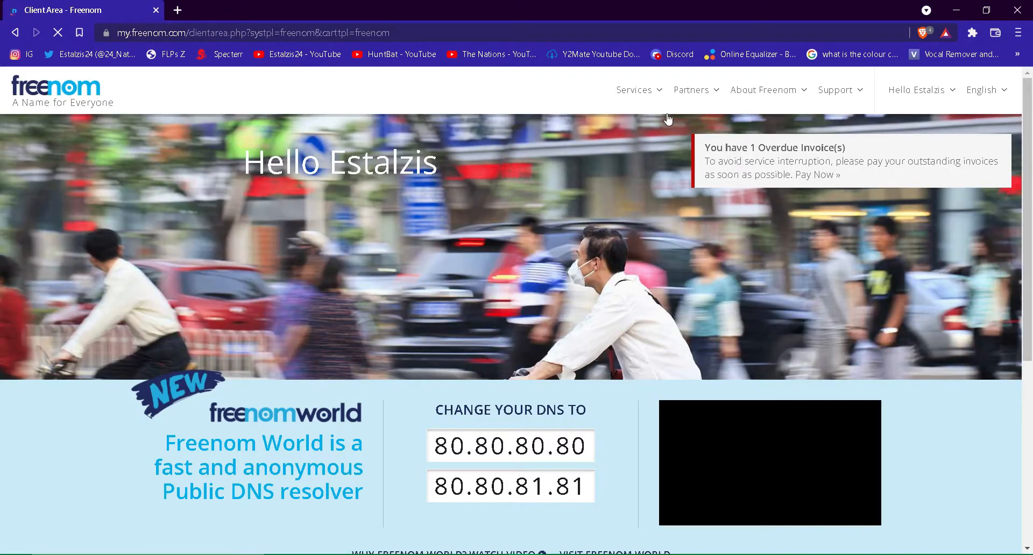
# Show the registered domains under Services > My Domains and open a new blank tab
pyautogui.click(658, 101)
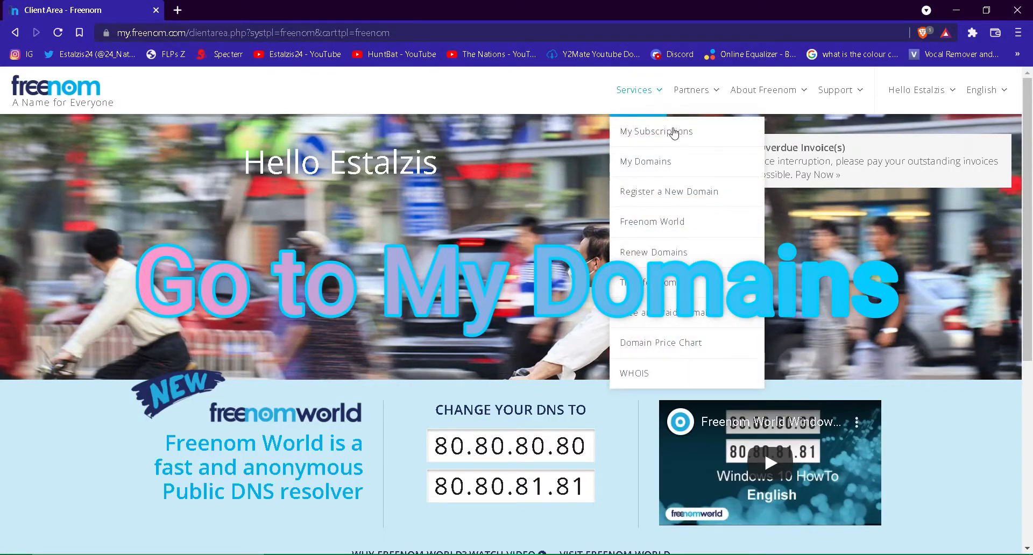
pyautogui.click(676, 161)
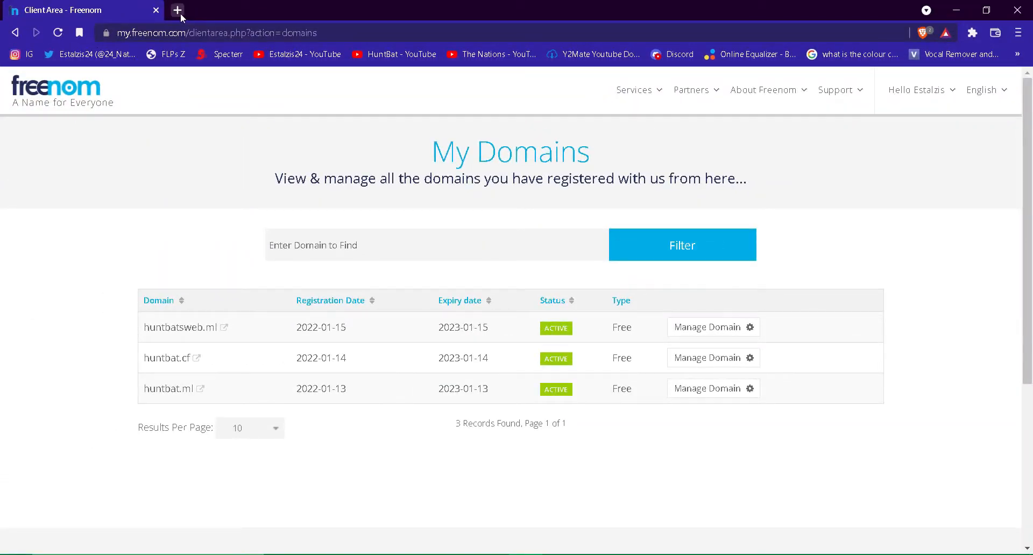
pyautogui.click(181, 11)
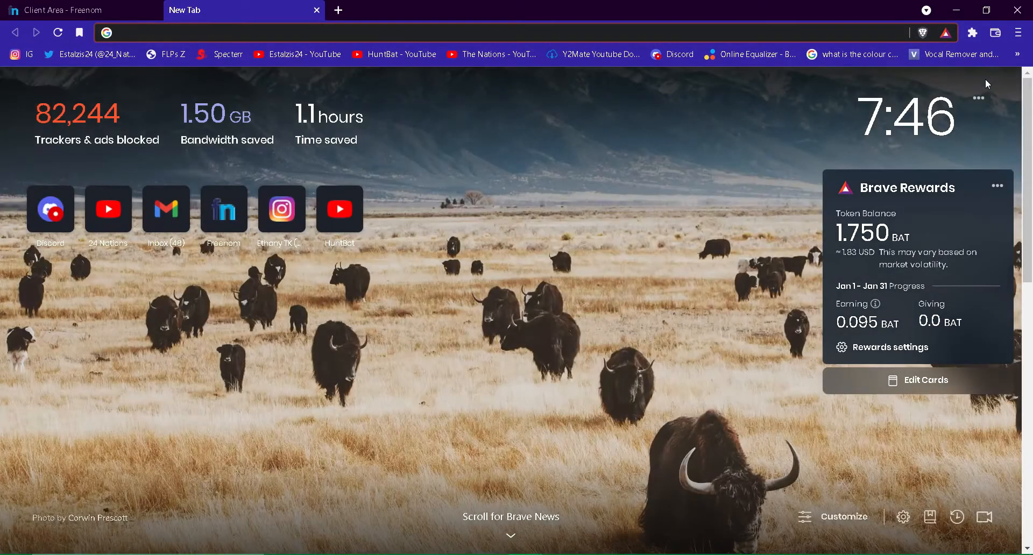
# Copy ns1.epizy.com and ns2.epizy.com from InfinityFree's add-your-own-domain guide, then return to Freenom
pyautogui.click(1017, 54)
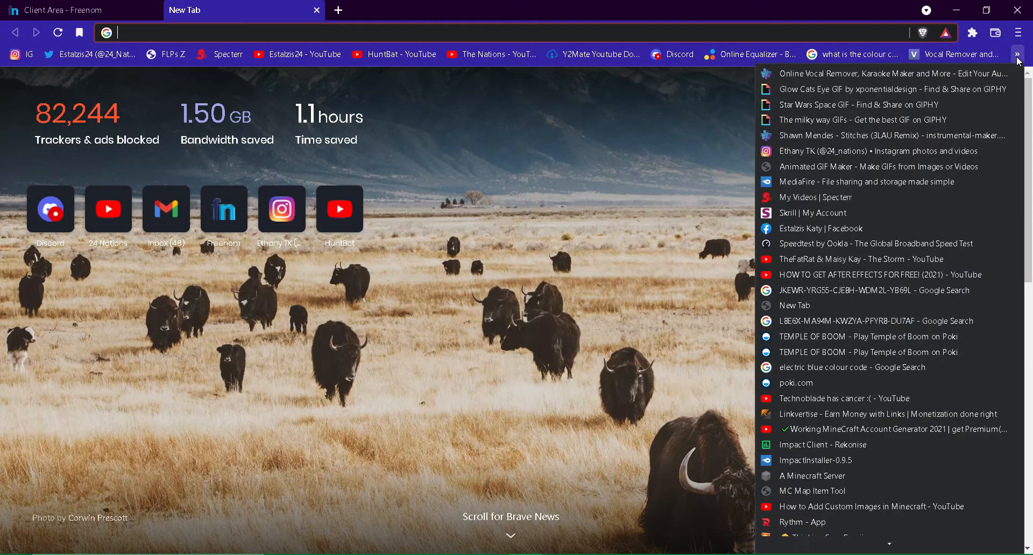
pyautogui.click(831, 512)
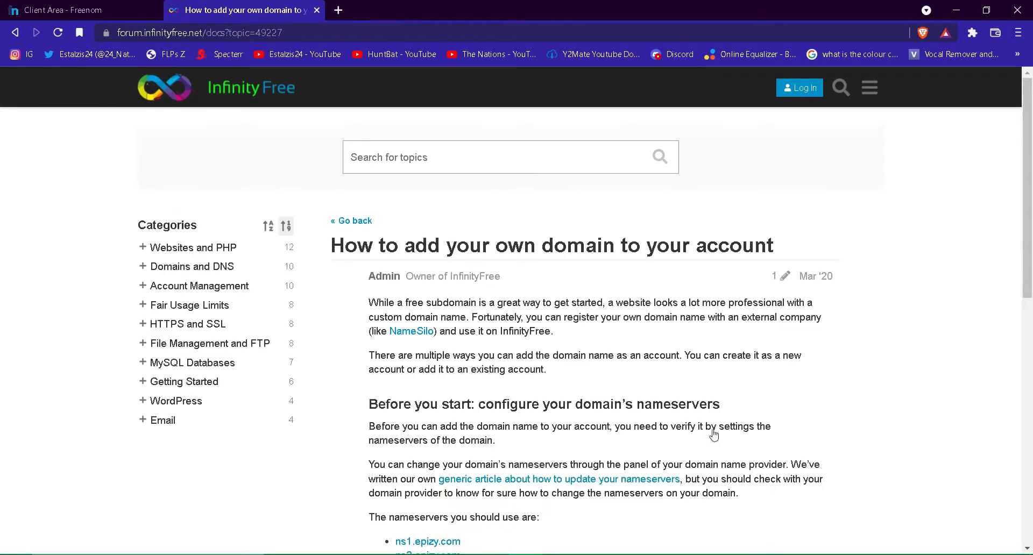
pyautogui.scroll(-5, 454, 433)
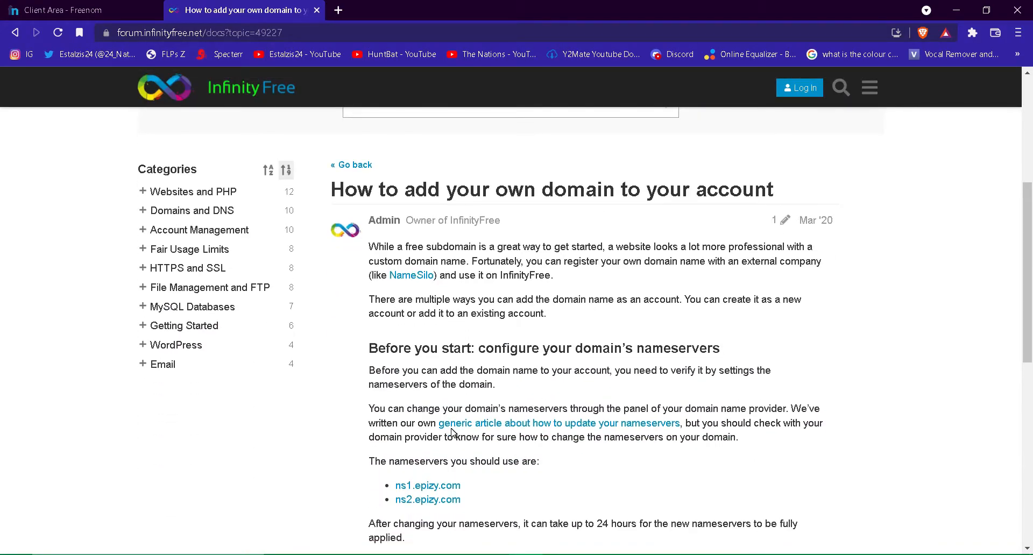
pyautogui.scroll(-1, 453, 433)
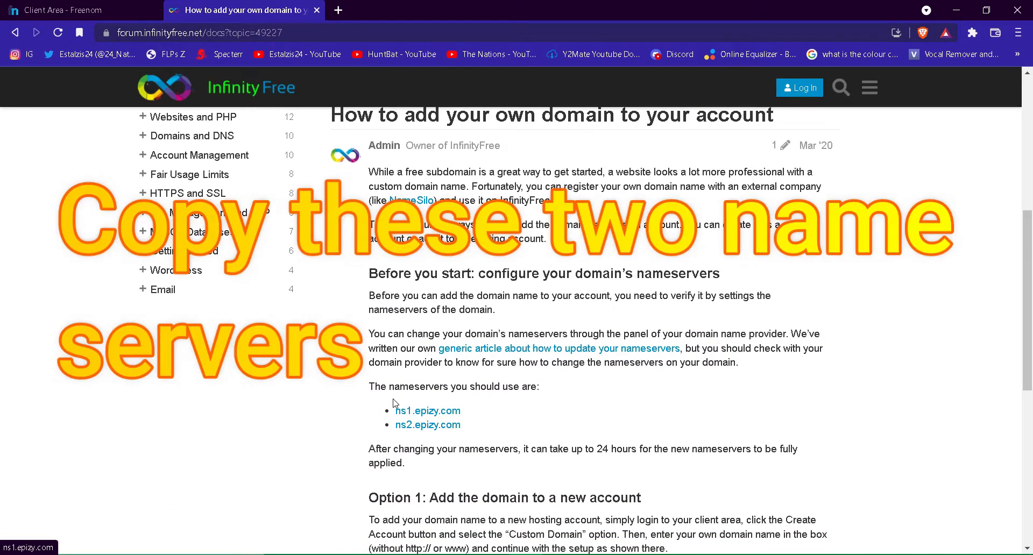
pyautogui.moveTo(394, 412); pyautogui.dragTo(466, 428)
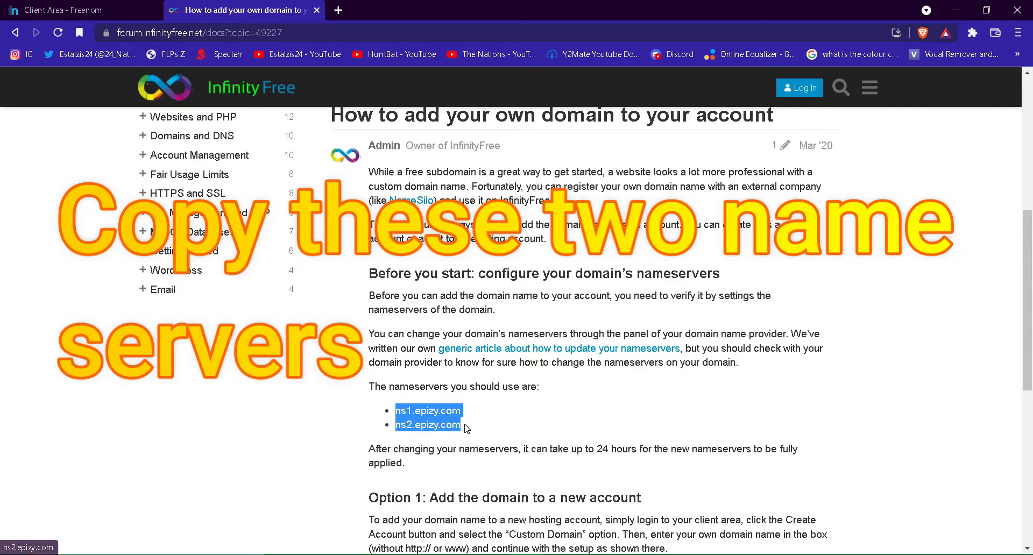
pyautogui.rightClick(398, 413)
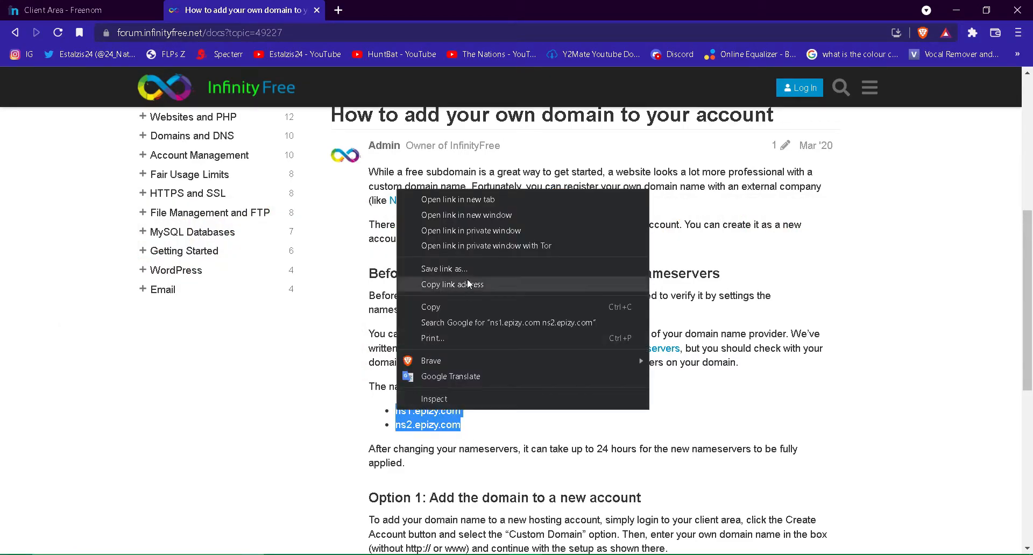
pyautogui.click(455, 303)
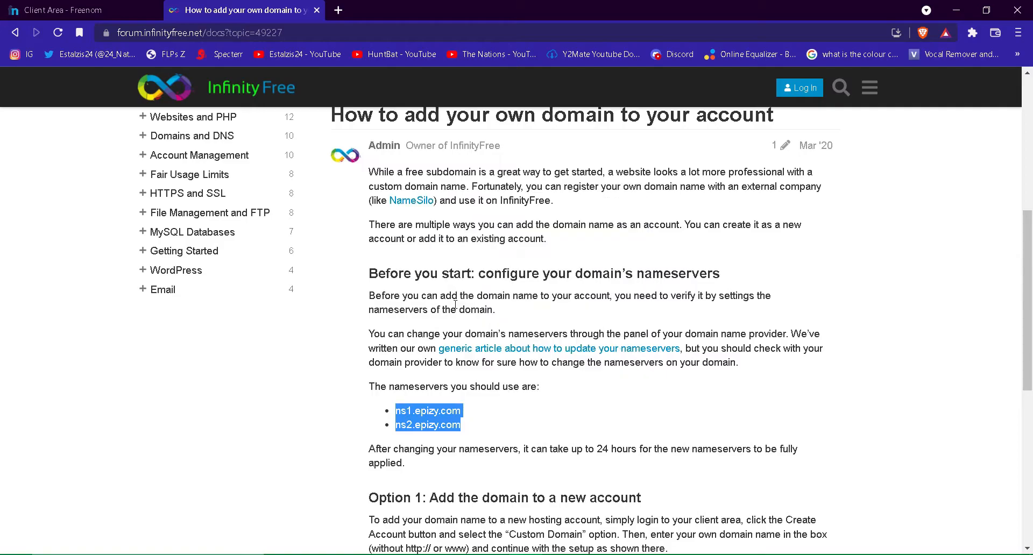
pyautogui.click(82, 8)
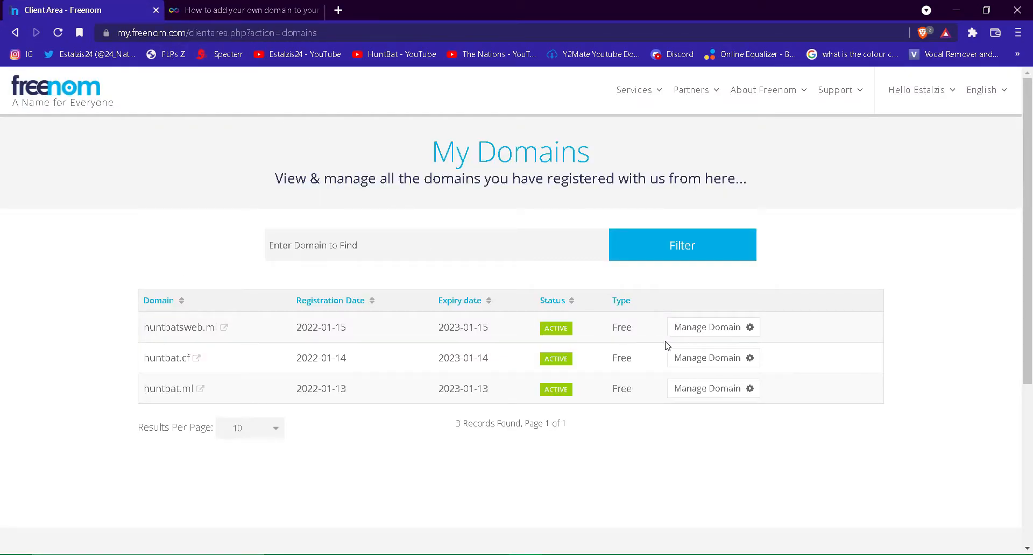
# Open huntbatsweb.ml's nameserver settings and switch to custom nameservers
pyautogui.click(705, 332)
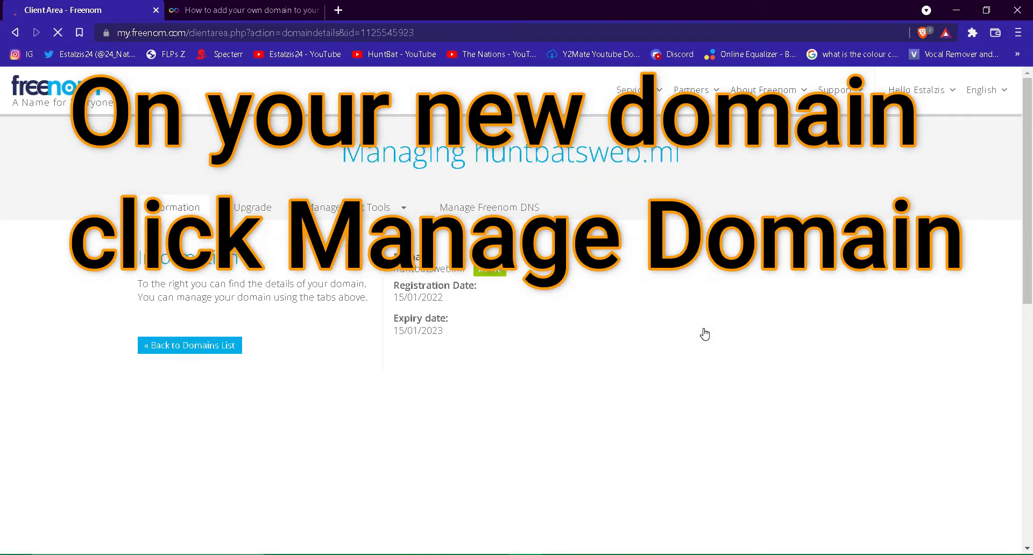
pyautogui.click(391, 206)
pyautogui.click(390, 238)
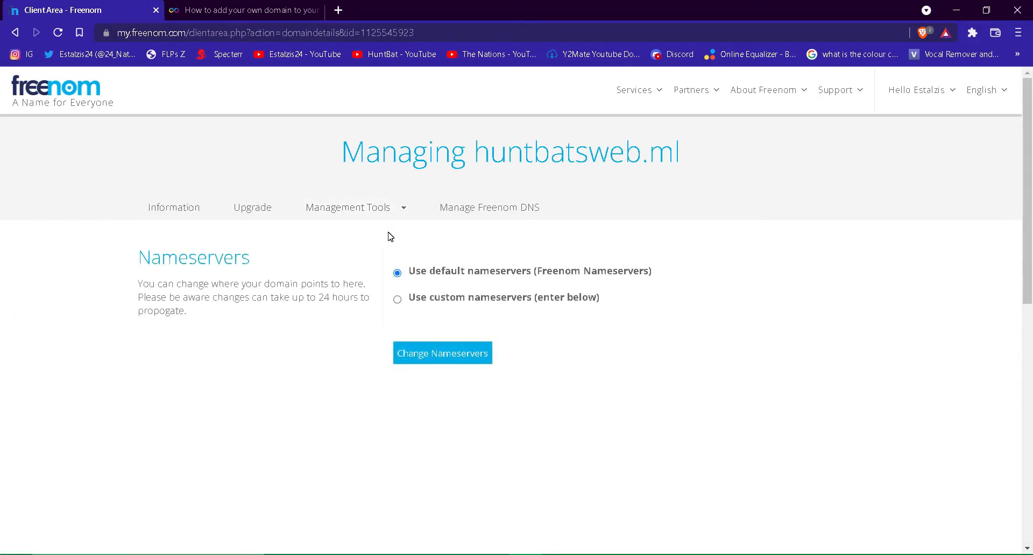
pyautogui.click(428, 303)
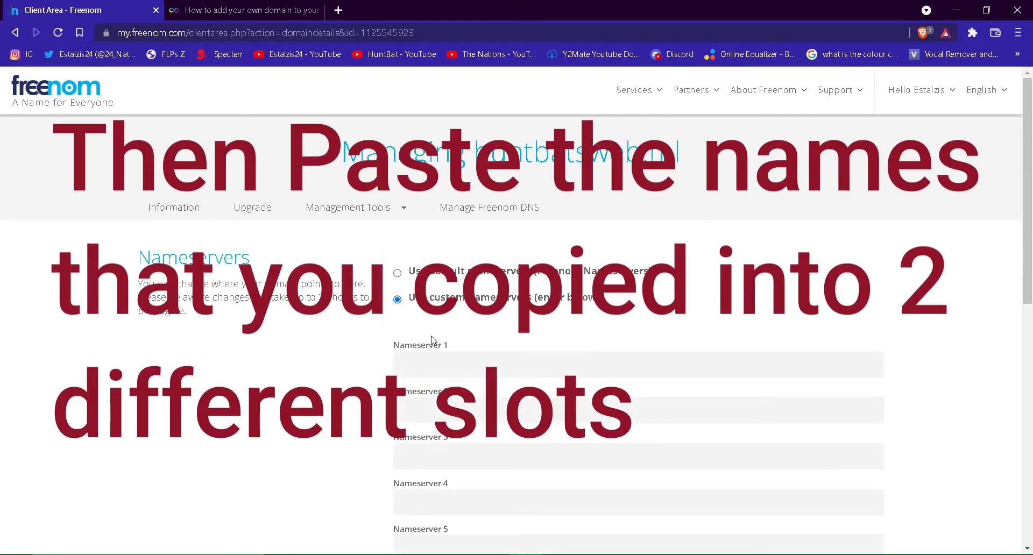
# Enter ns1.epizy.com and ns2.epizy.com as Nameserver 1 and 2 and save
pyautogui.click(437, 357)
pyautogui.hotkey('ctrl', 'v')
pyautogui.moveTo(519, 365); pyautogui.dragTo(459, 365)
pyautogui.rightClick(469, 368)
pyautogui.click(500, 155)
pyautogui.click(504, 404)
pyautogui.hotkey('ctrl', 'v')
pyautogui.scroll(-5, 495, 398)
pyautogui.click(467, 323)
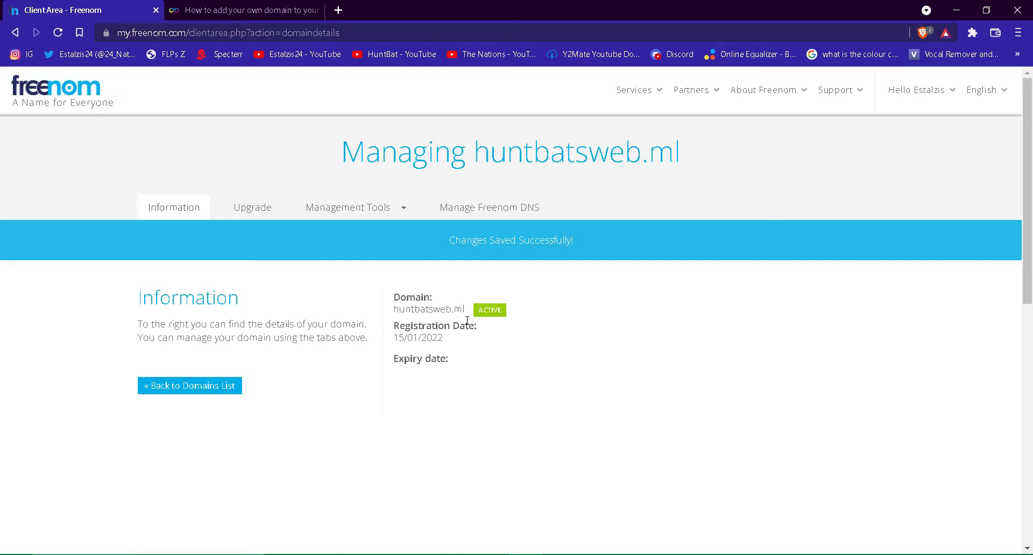
# Load infinityfree.net in a new tab and close the domain guide tab
pyautogui.click(338, 10)
pyautogui.write('inf')
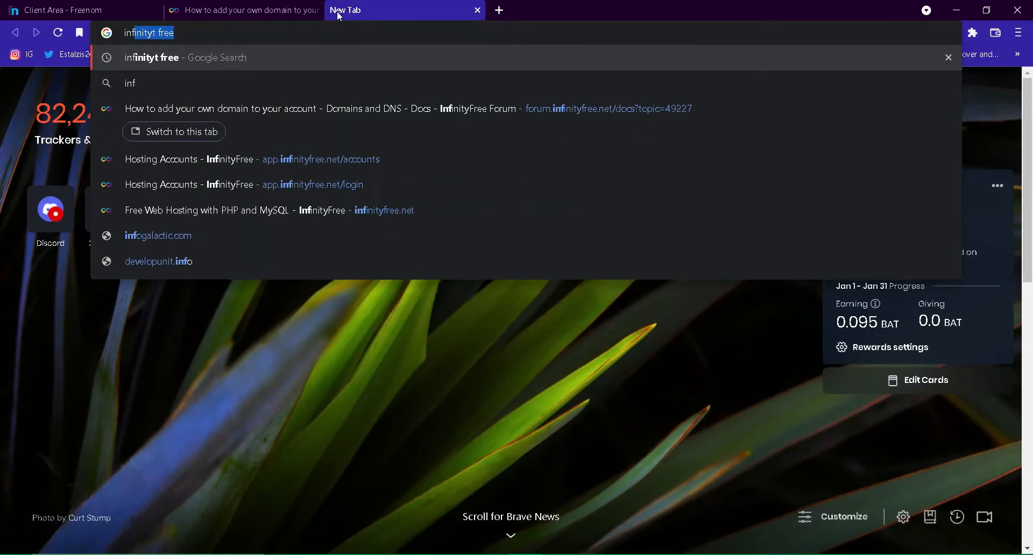
pyautogui.write('ini')
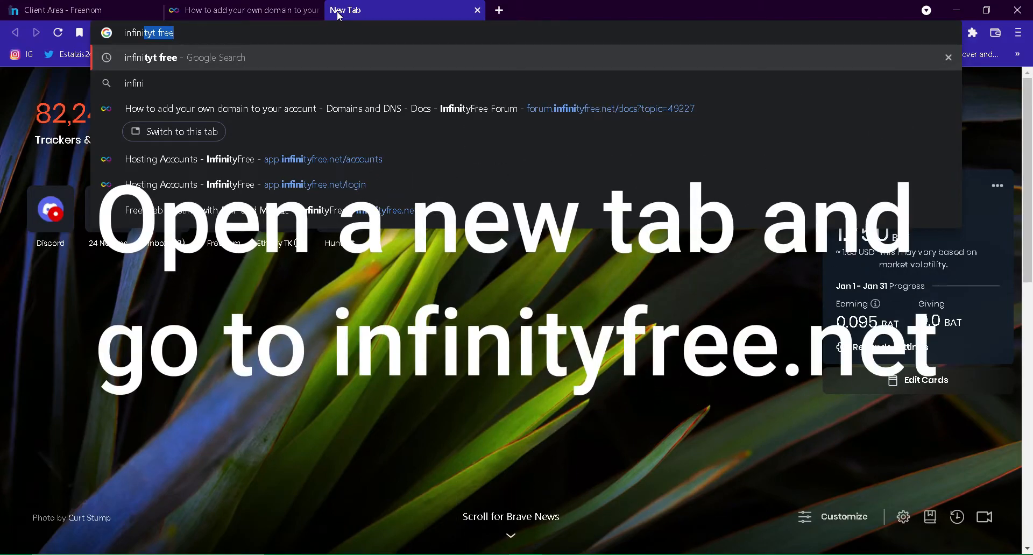
pyautogui.write('tyfre')
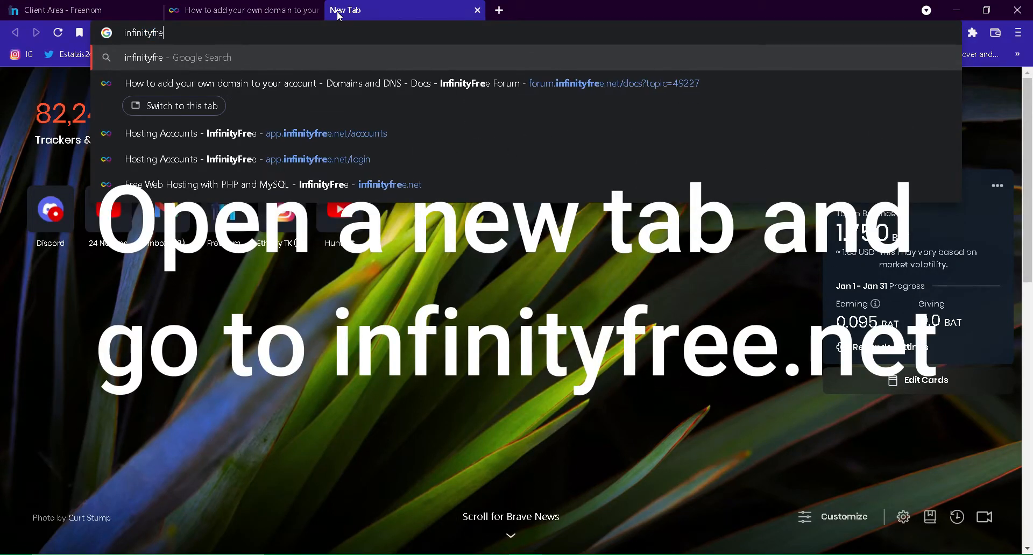
pyautogui.write('e.net')
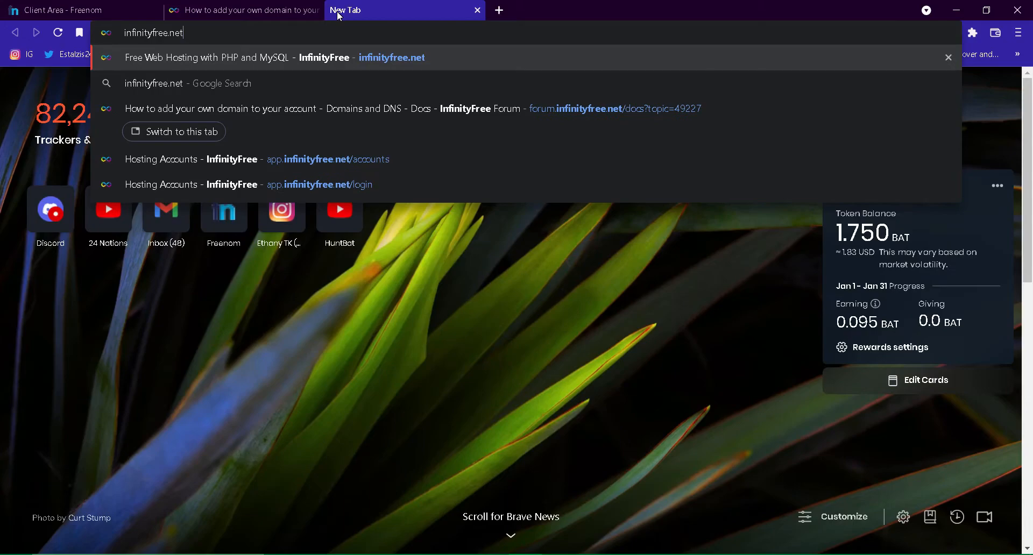
pyautogui.press('Return')
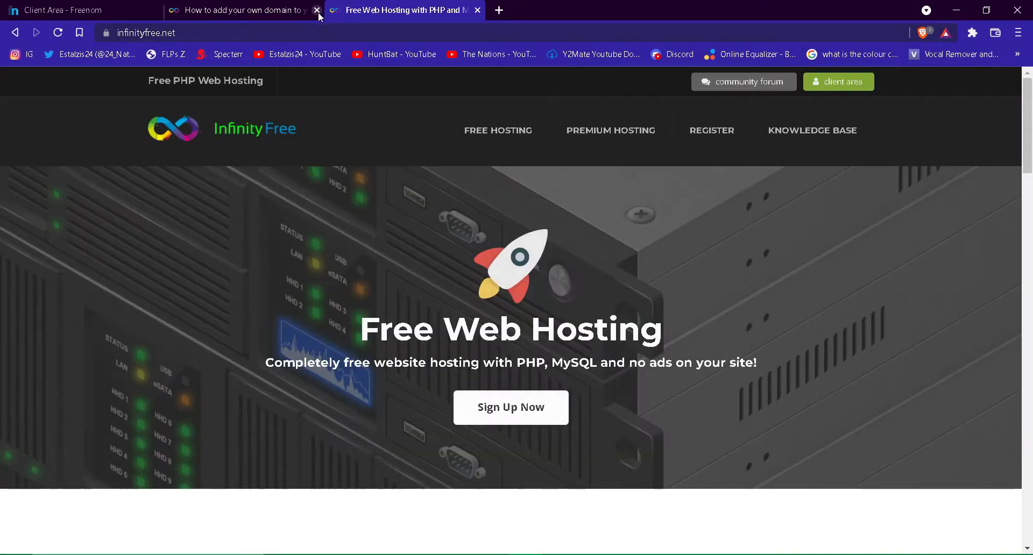
pyautogui.click(317, 11)
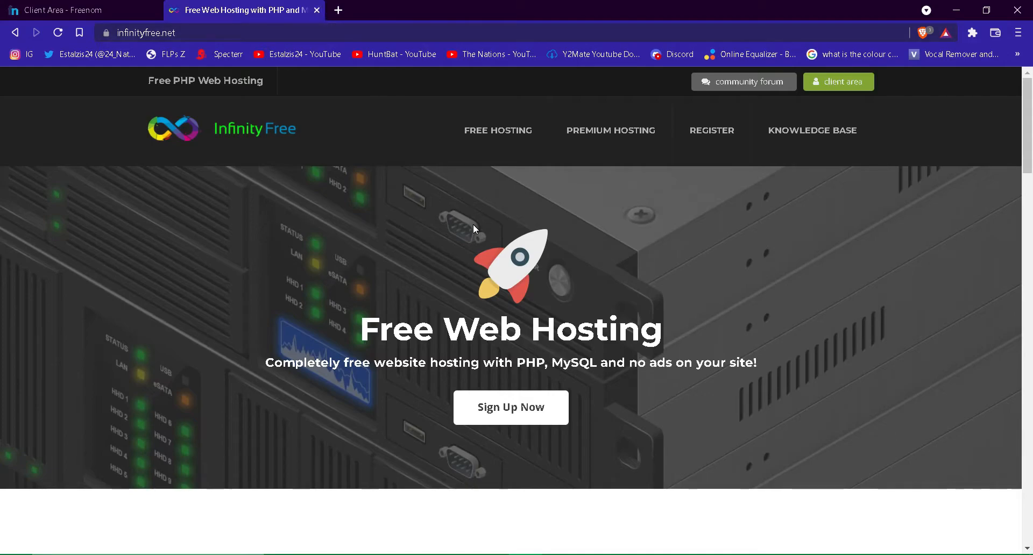
# Start the InfinityFree sign-up and enter the account's e-mail address
pyautogui.click(544, 414)
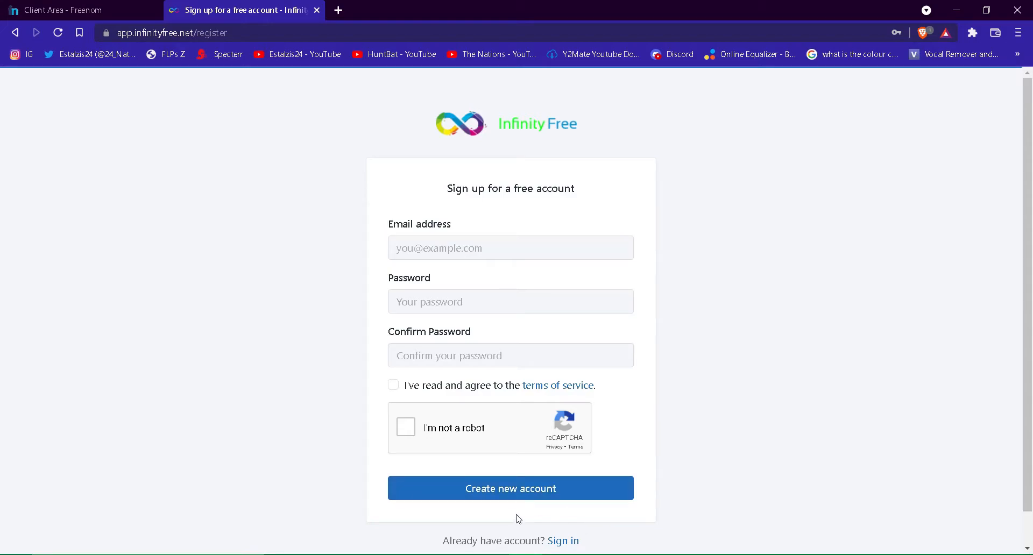
pyautogui.click(522, 253)
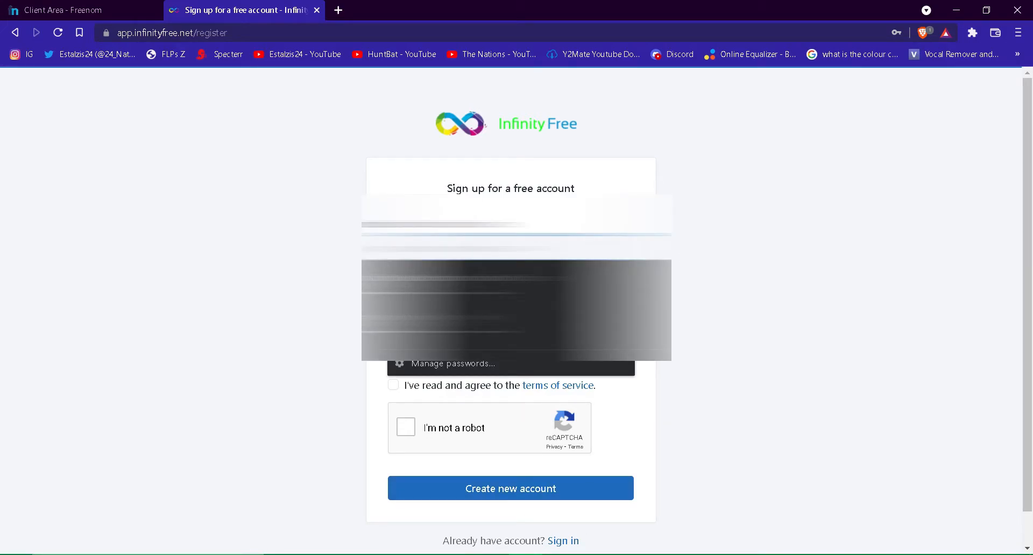
pyautogui.click(733, 273)
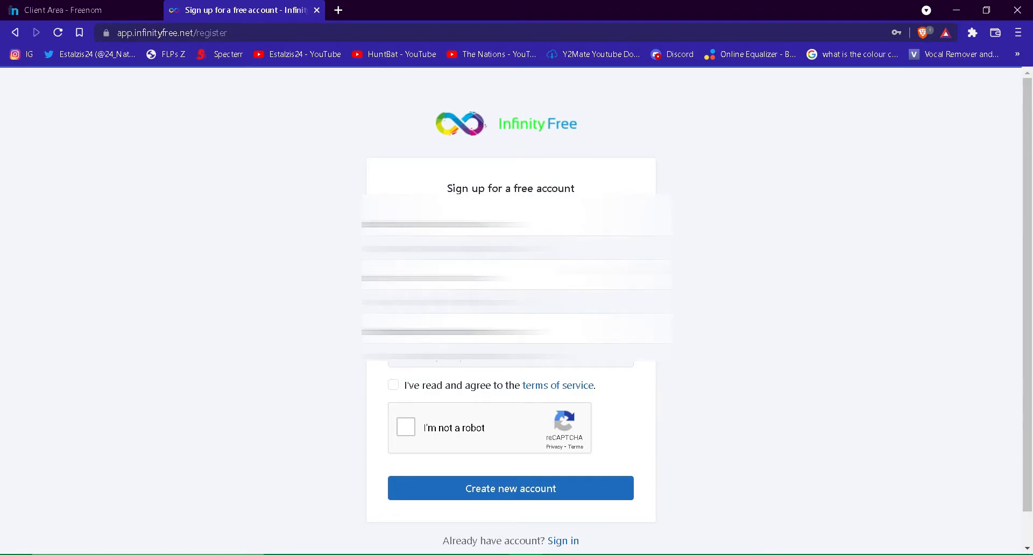
pyautogui.click(517, 248)
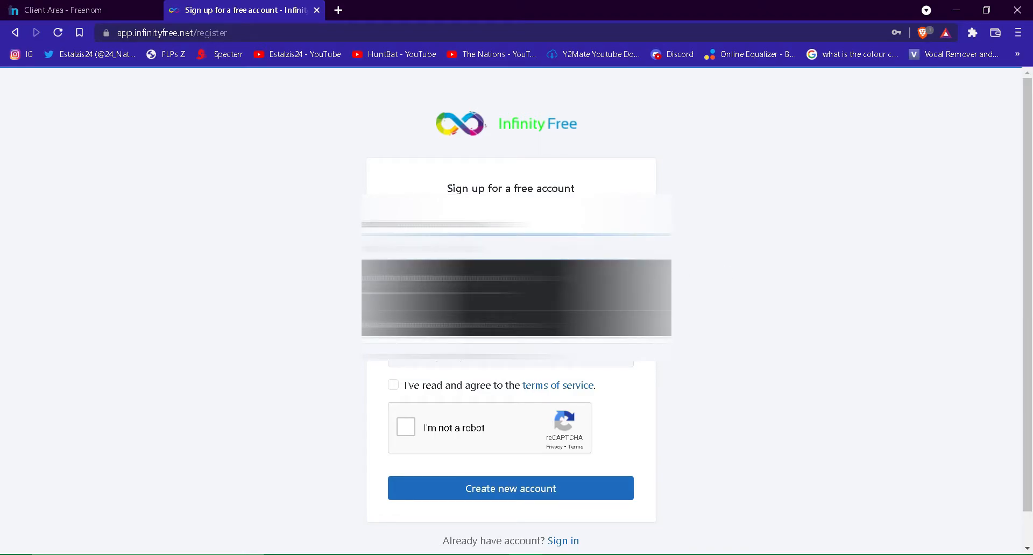
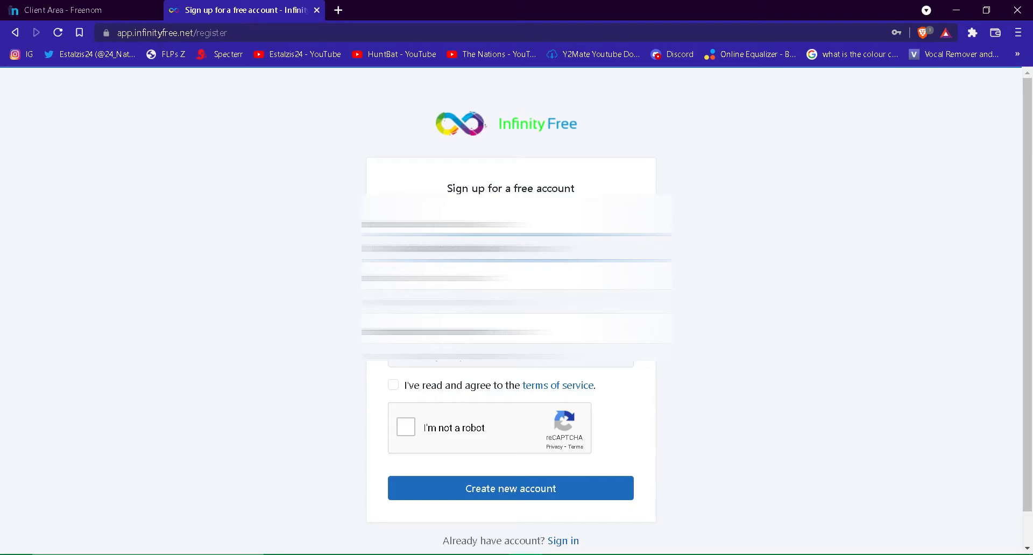
# Enter and confirm the password, accept the terms and reCAPTCHA, and create the account
pyautogui.click(540, 298)
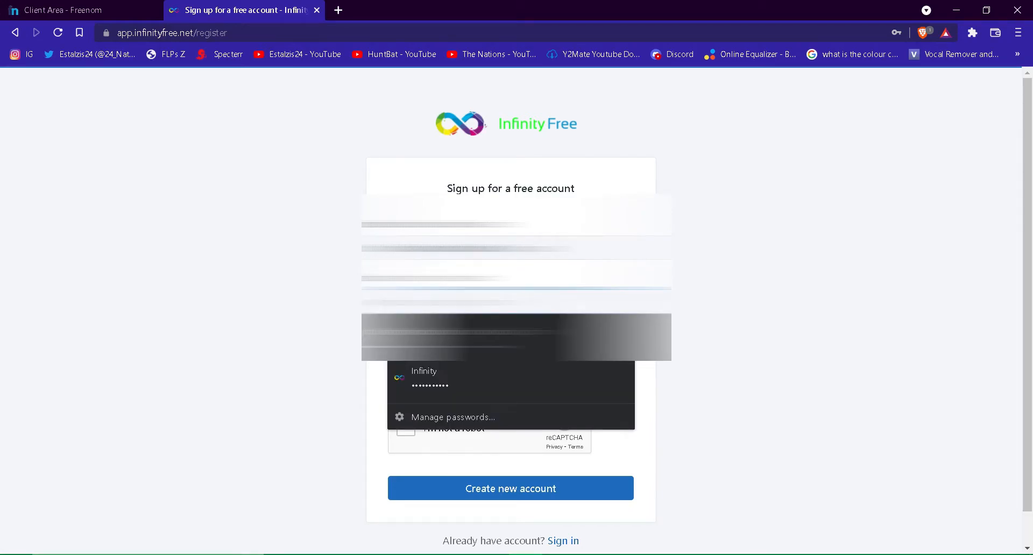
pyautogui.write('•')
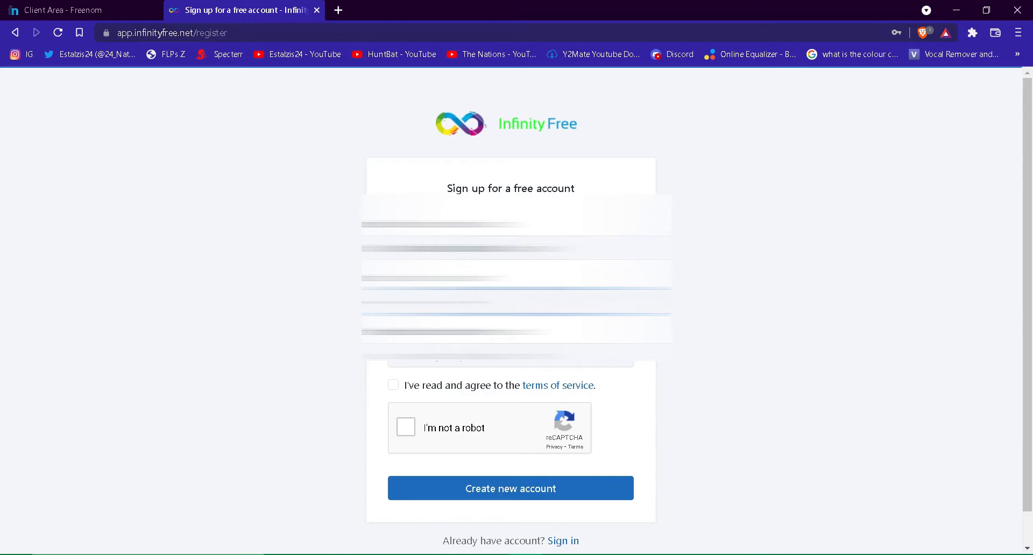
pyautogui.write('••')
pyautogui.click(597, 355)
pyautogui.write('•')
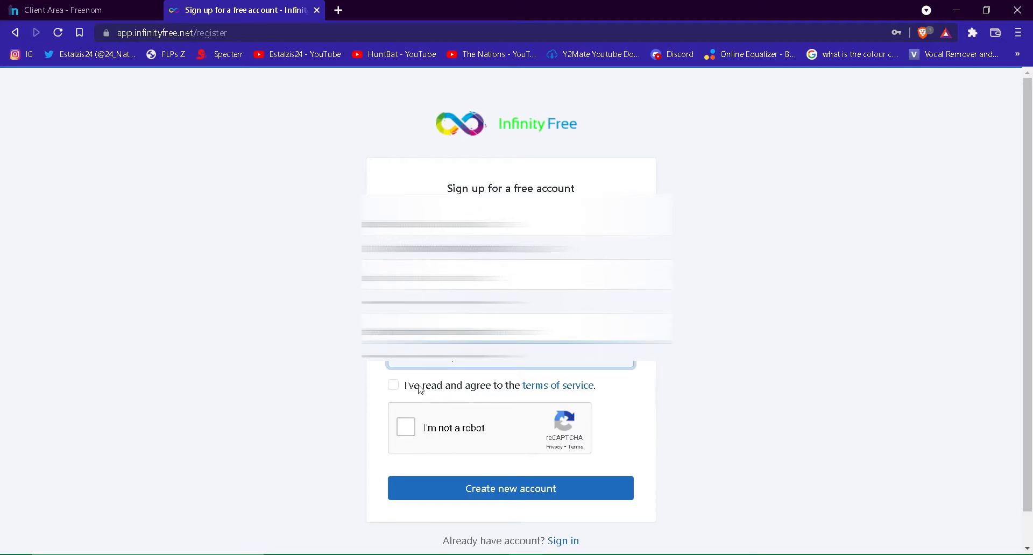
pyautogui.click(393, 386)
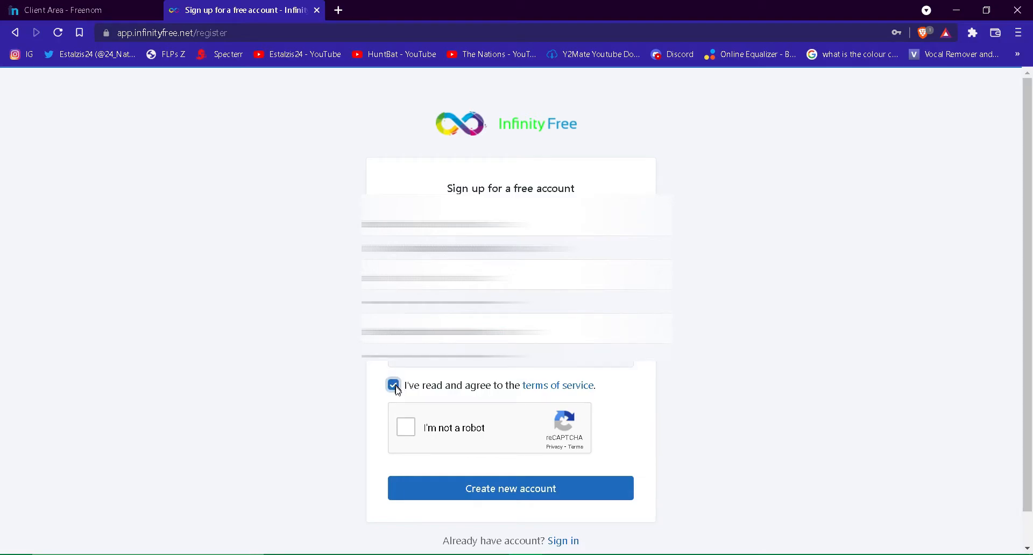
pyautogui.click(409, 429)
pyautogui.click(442, 487)
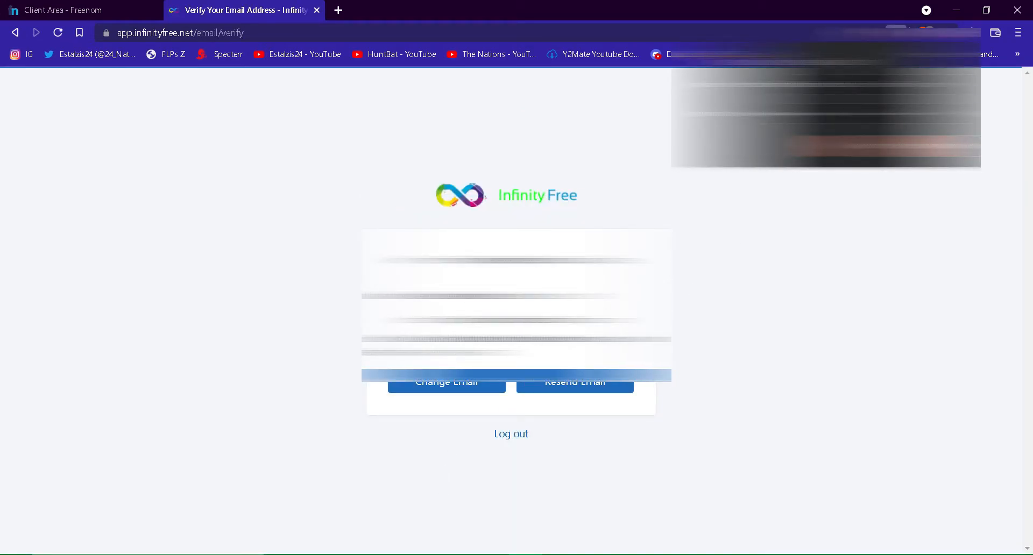
# Open gmail.com in a new tab and use the InfinityFree email's Verify Email Address link
pyautogui.click(878, 146)
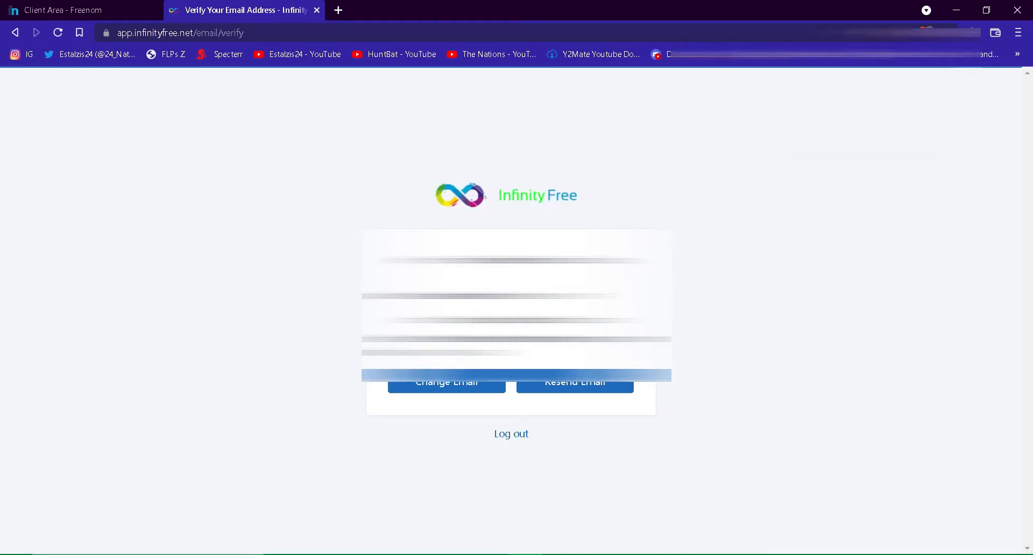
pyautogui.click(338, 10)
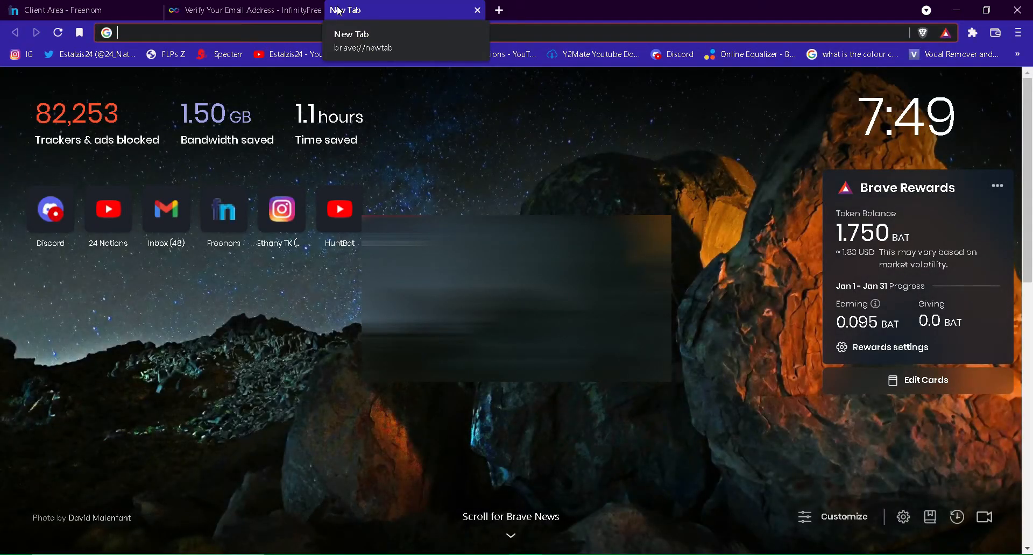
pyautogui.write('h')
pyautogui.press('BackSpace')
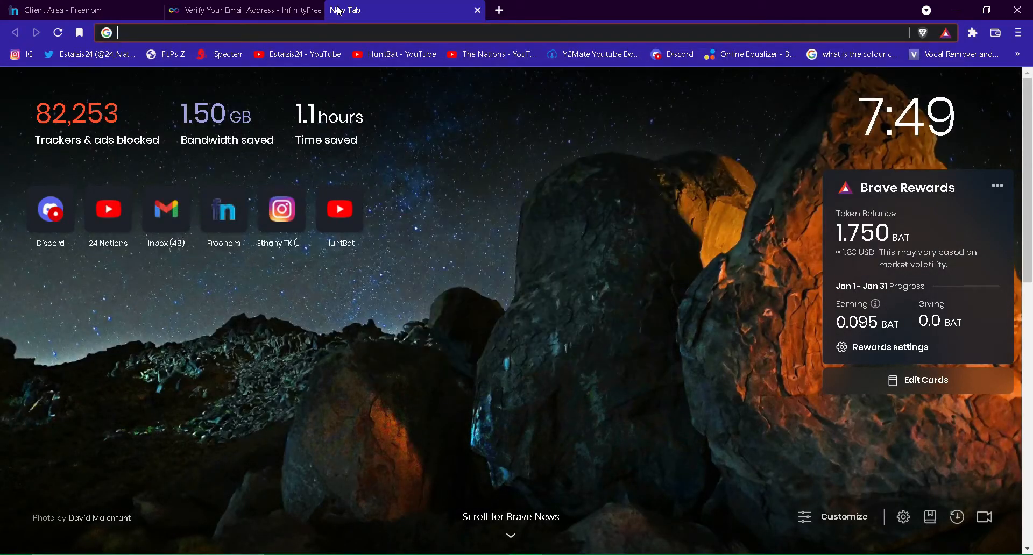
pyautogui.write('gmail.,')
pyautogui.press('BackSpace')
pyautogui.press('BackSpace')
pyautogui.write('com')
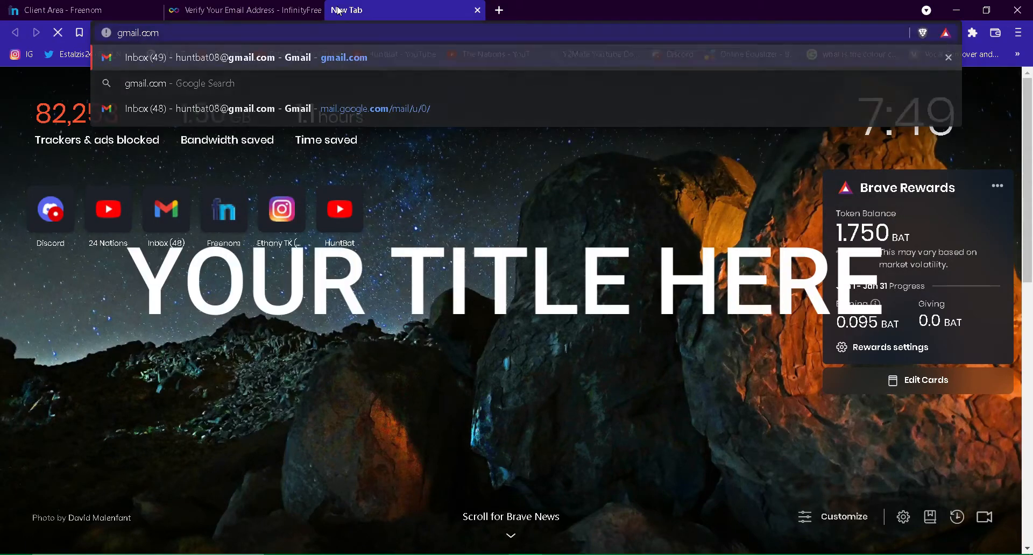
pyautogui.press('Return')
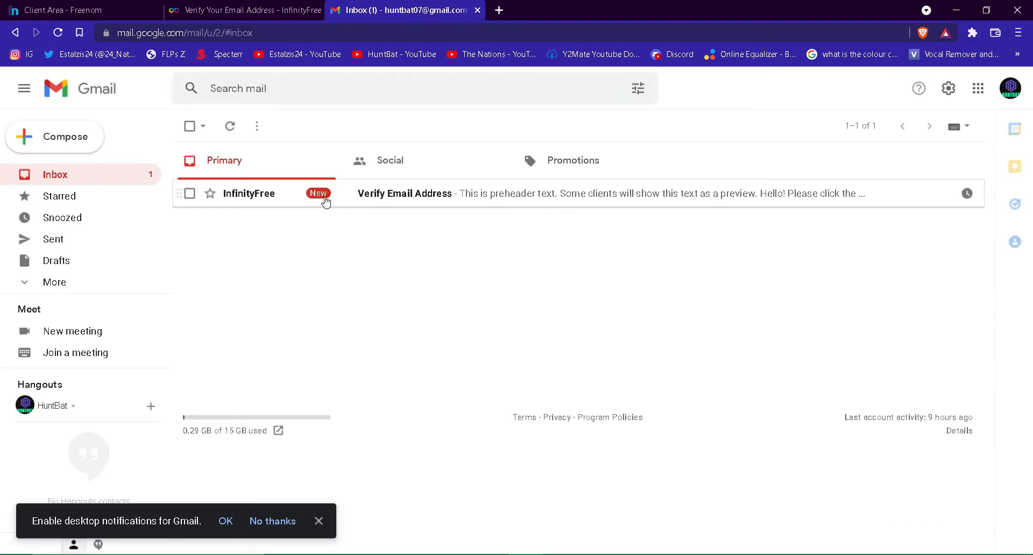
pyautogui.click(326, 202)
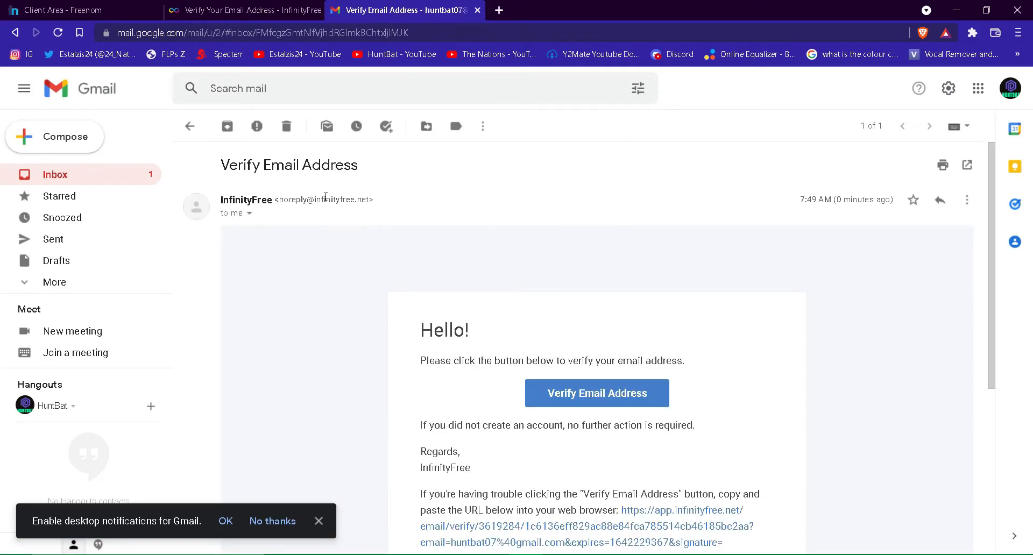
pyautogui.click(600, 405)
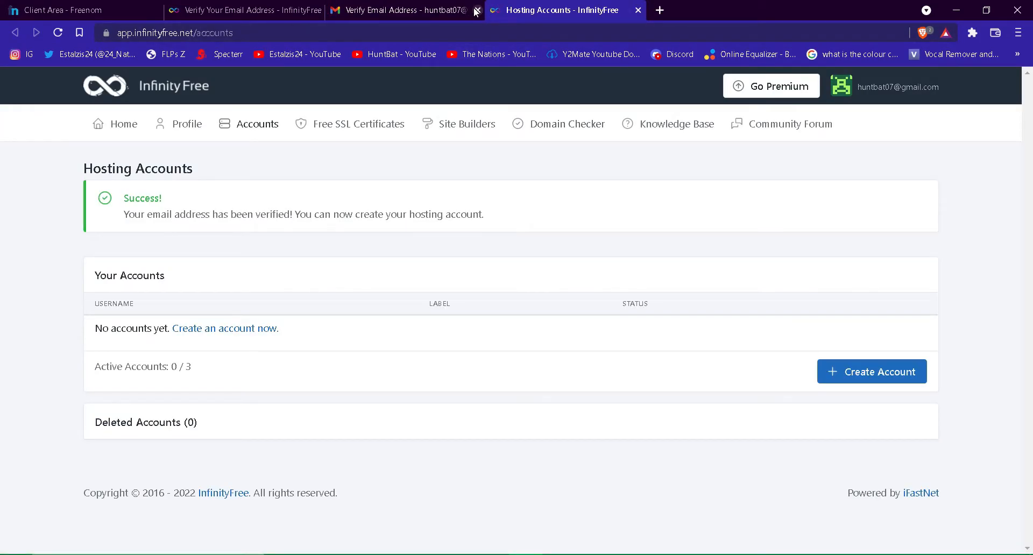
# Close Gmail, start a new InfinityFree hosting account using Custom Domain, and return to Freenom
pyautogui.click(477, 10)
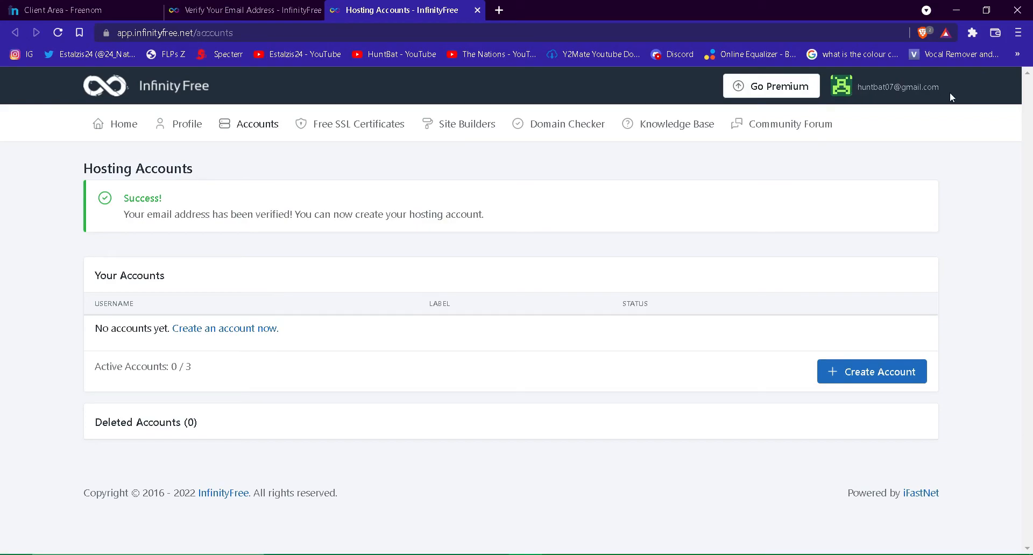
pyautogui.click(860, 378)
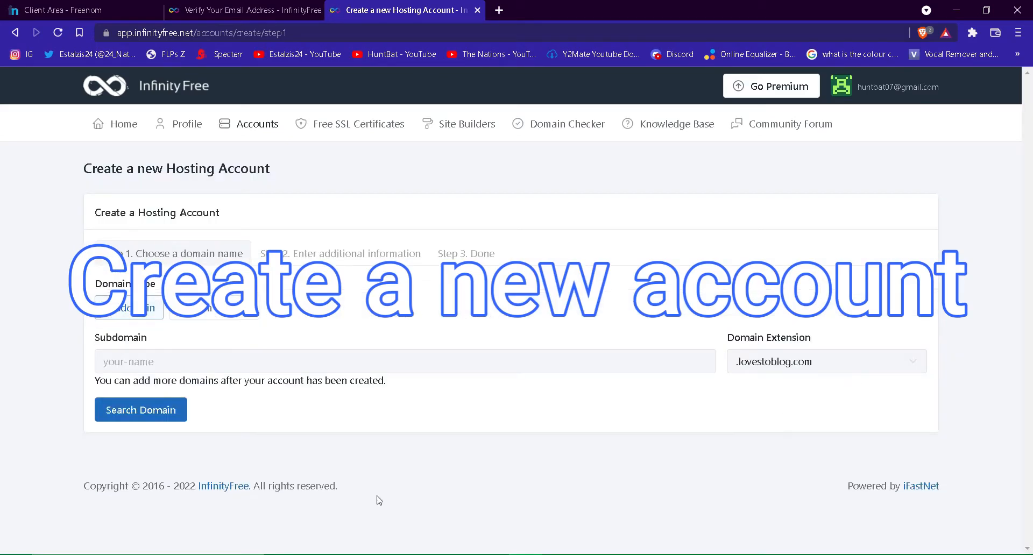
pyautogui.click(217, 317)
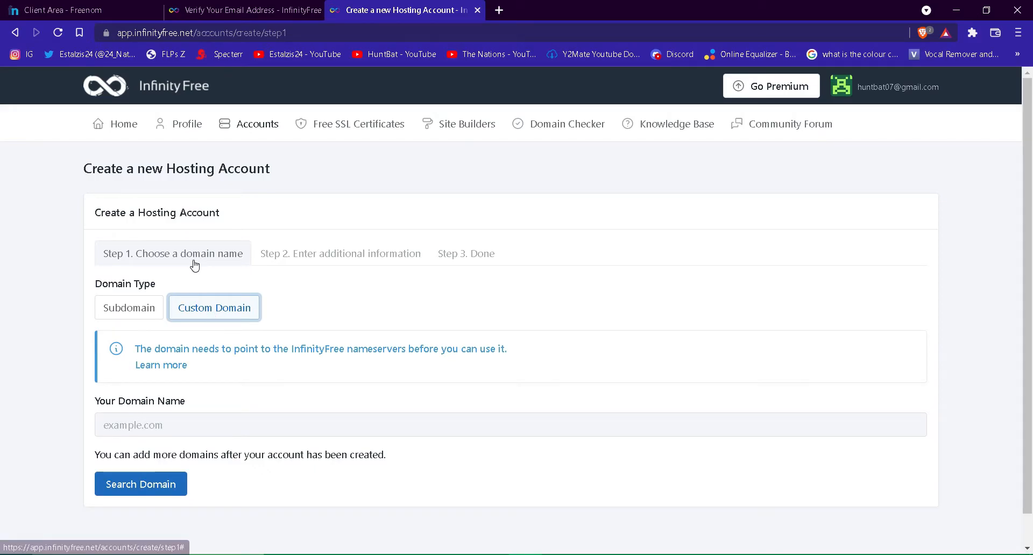
pyautogui.moveTo(137, 347); pyautogui.dragTo(510, 351)
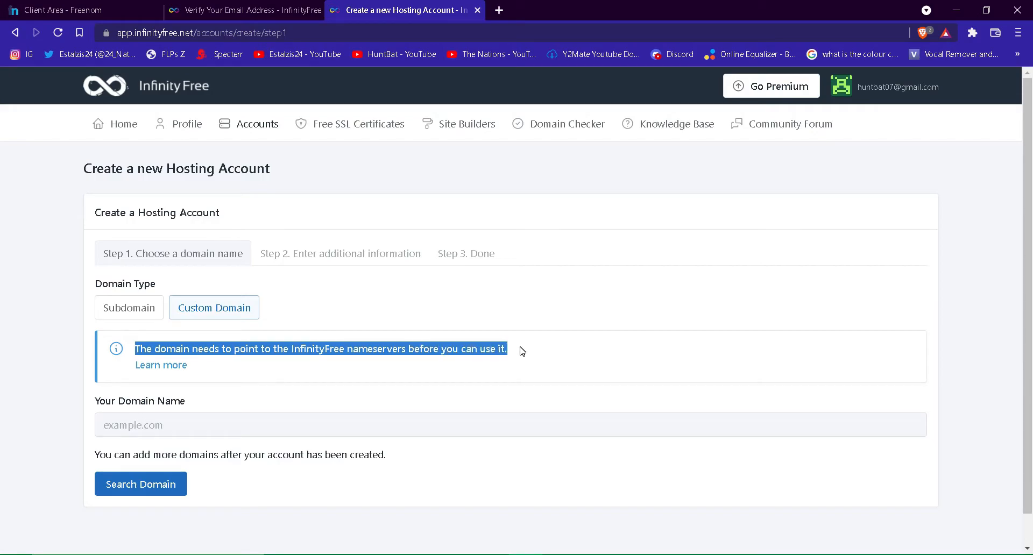
pyautogui.click(522, 351)
pyautogui.click(45, 5)
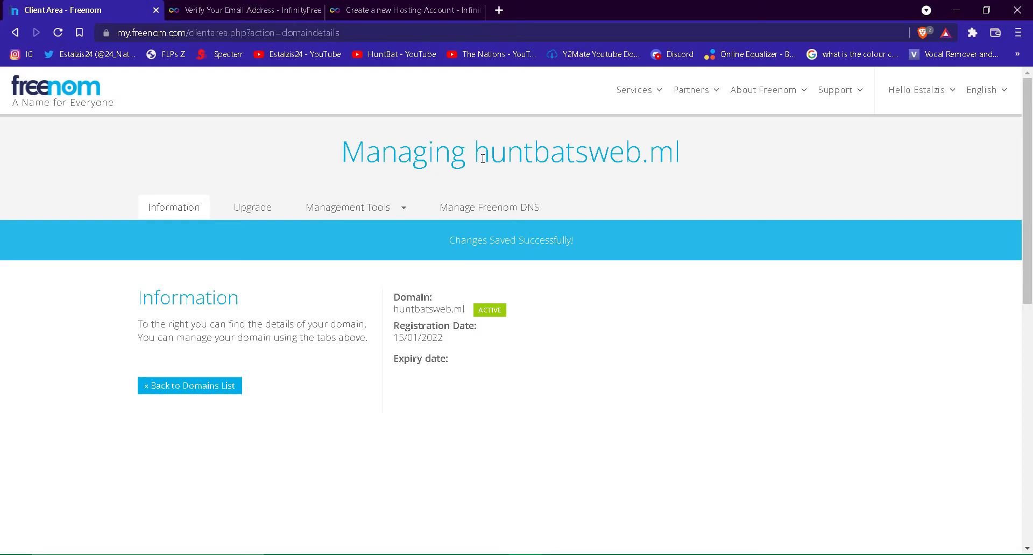
# Copy huntbatsweb.ml from Freenom into InfinityFree's Your Domain Name field and search it
pyautogui.moveTo(474, 153); pyautogui.dragTo(684, 166)
pyautogui.rightClick(678, 160)
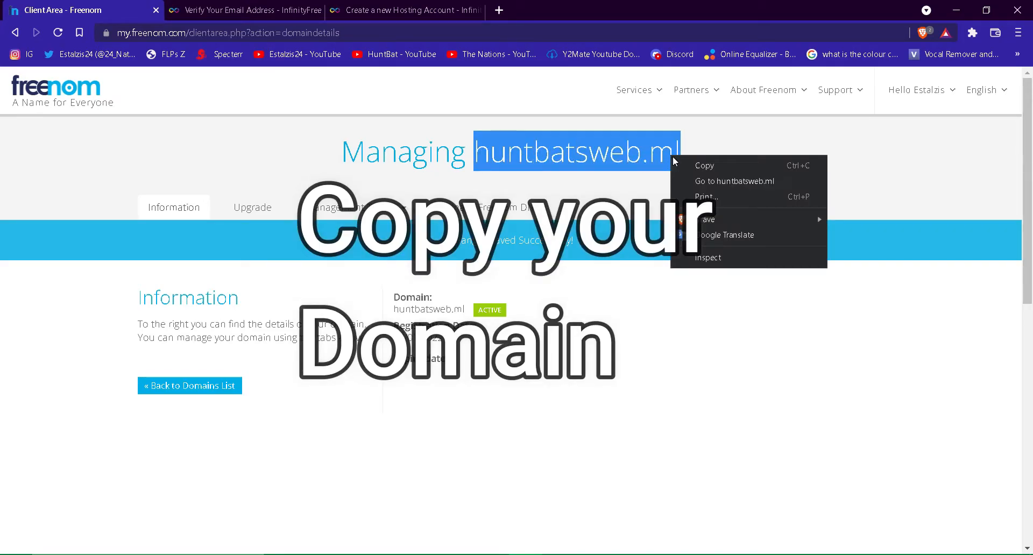
pyautogui.click(679, 165)
pyautogui.click(357, 7)
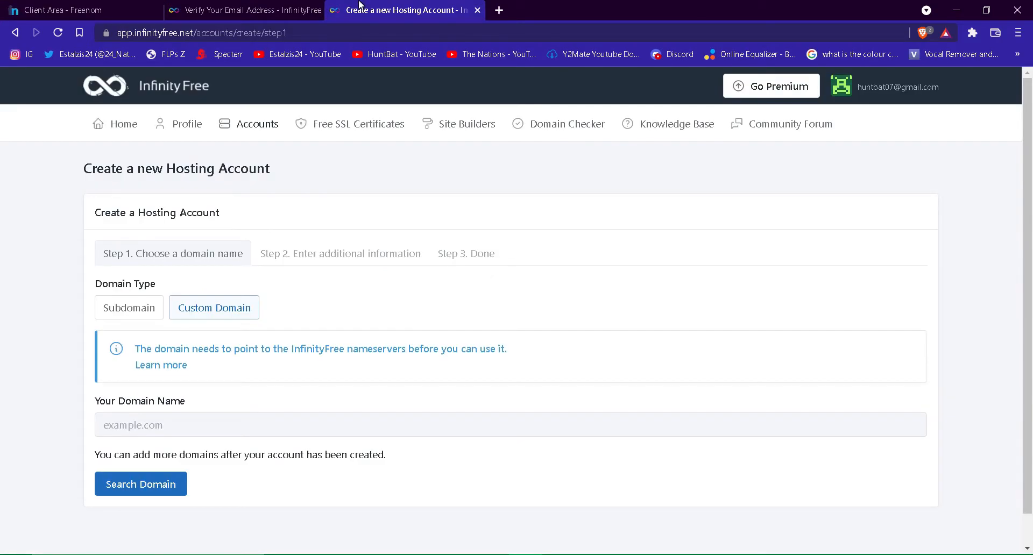
pyautogui.click(246, 417)
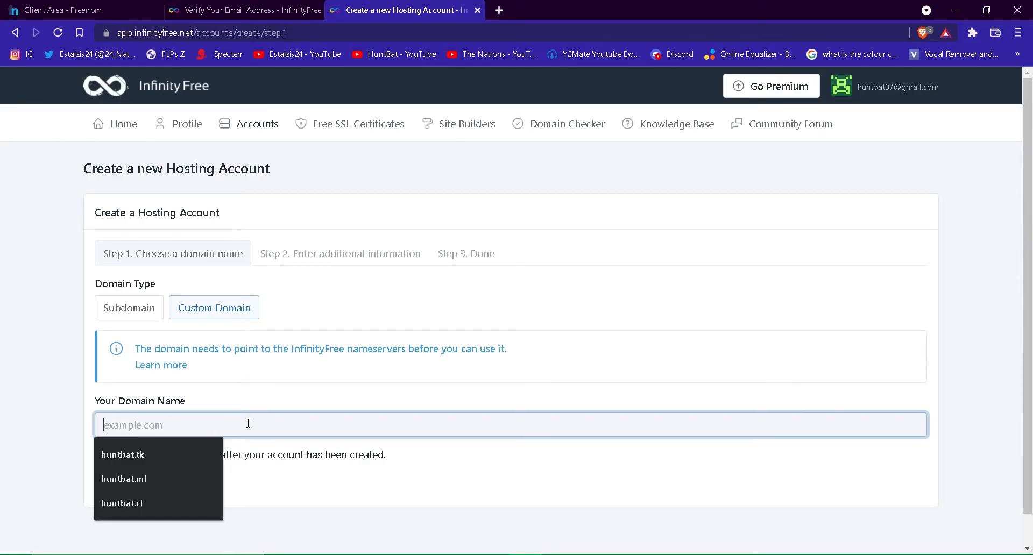
pyautogui.hotkey('ctrl', 'v')
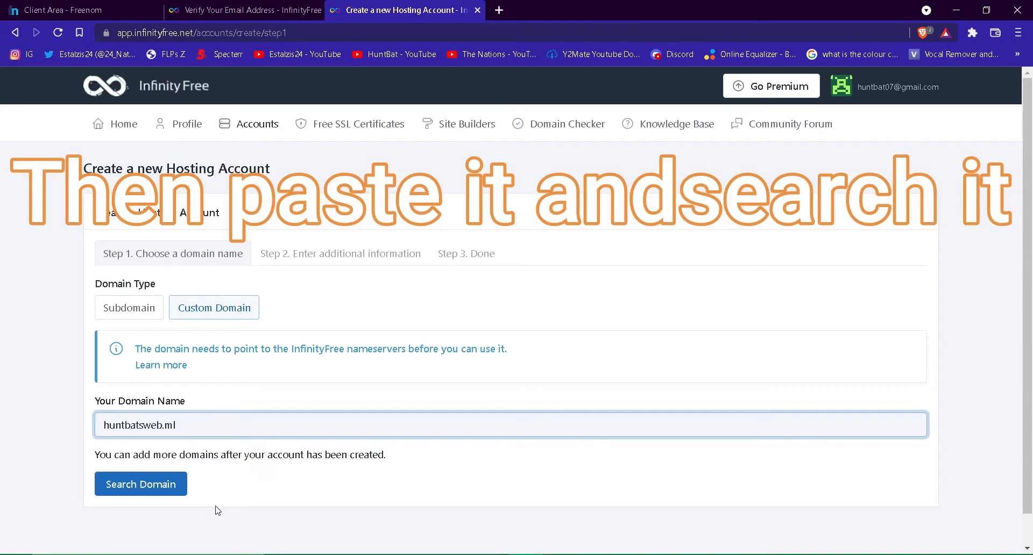
pyautogui.click(159, 483)
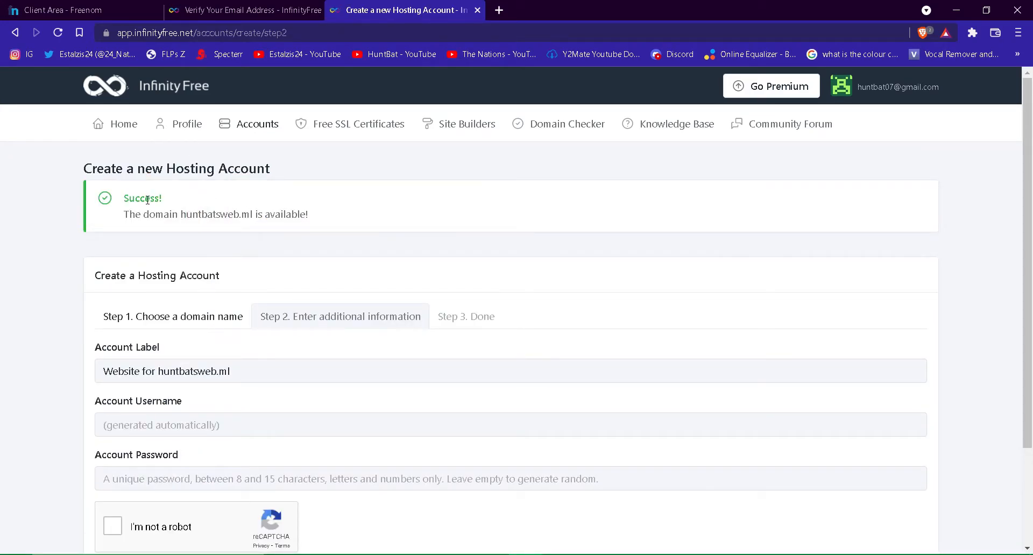
# Dismiss the translate popup and complete the I'm not a robot captcha
pyautogui.moveTo(134, 210); pyautogui.dragTo(306, 215)
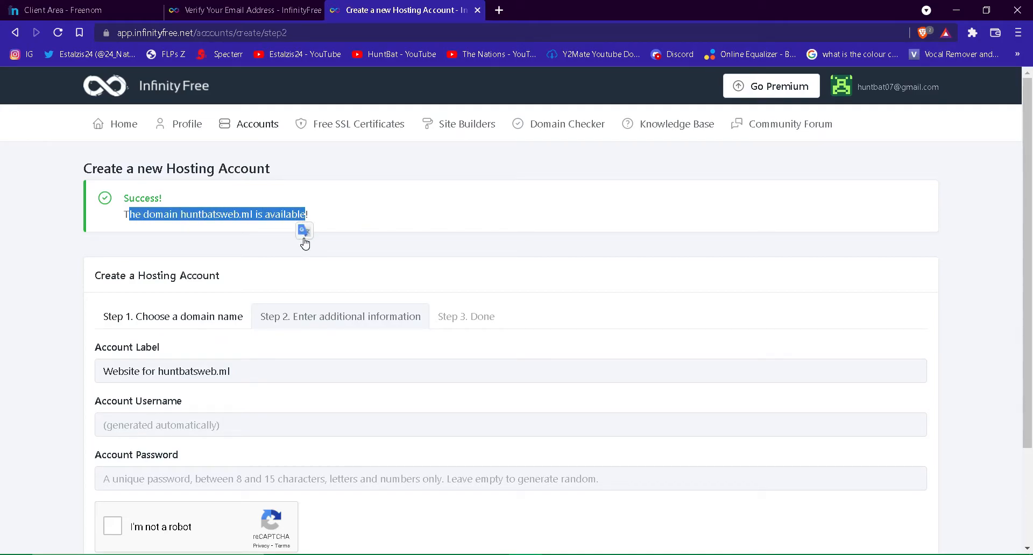
pyautogui.click(350, 218)
pyautogui.click(134, 433)
pyautogui.scroll(-2, 135, 433)
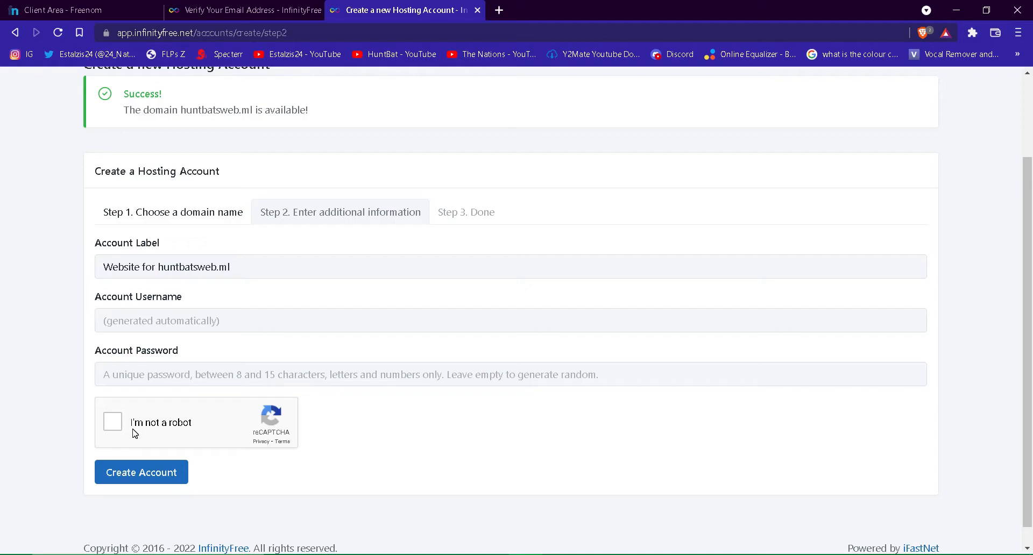
pyautogui.click(111, 425)
# Enter an account password, create the hosting account, and open its control panel
pyautogui.click(169, 371)
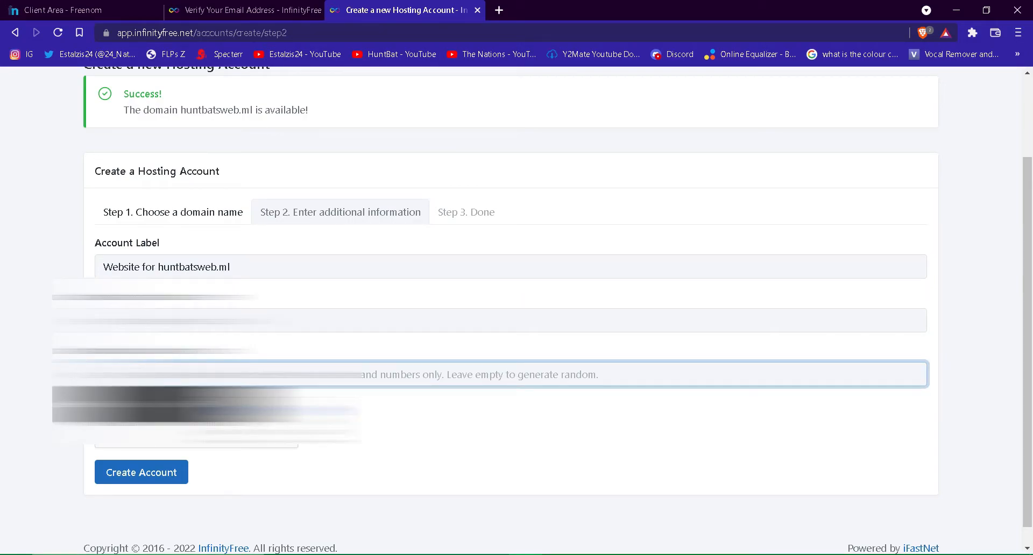
pyautogui.write('h')
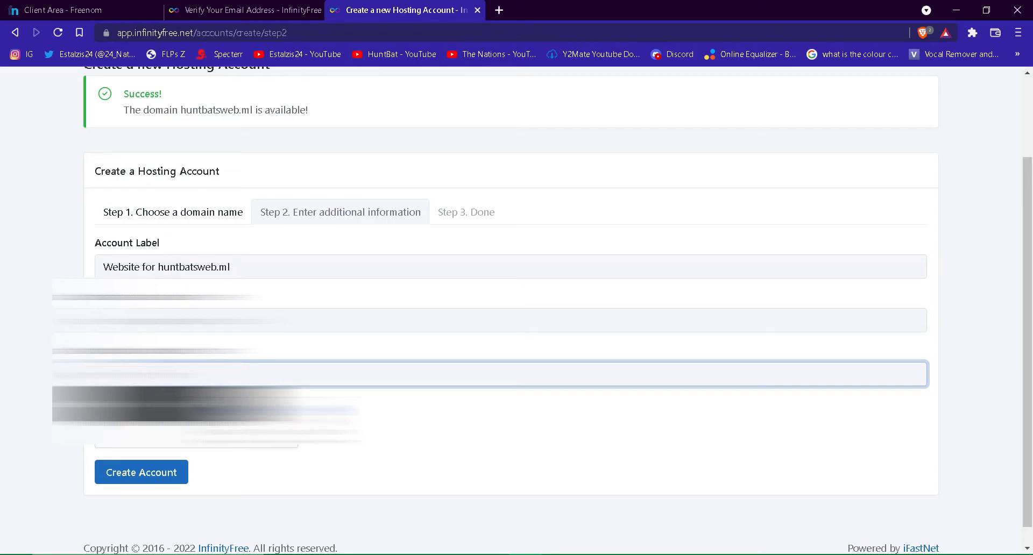
pyautogui.write('u')
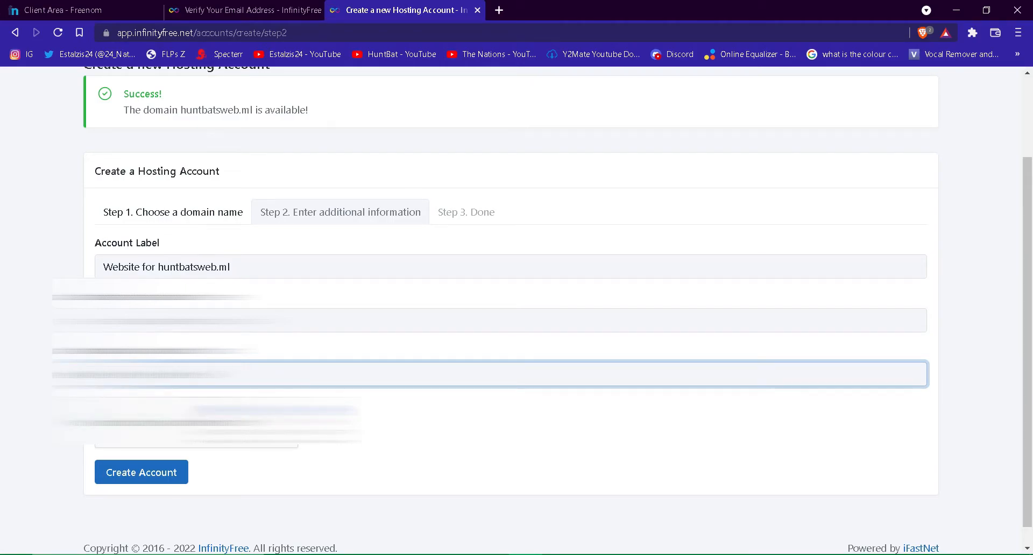
pyautogui.click(156, 477)
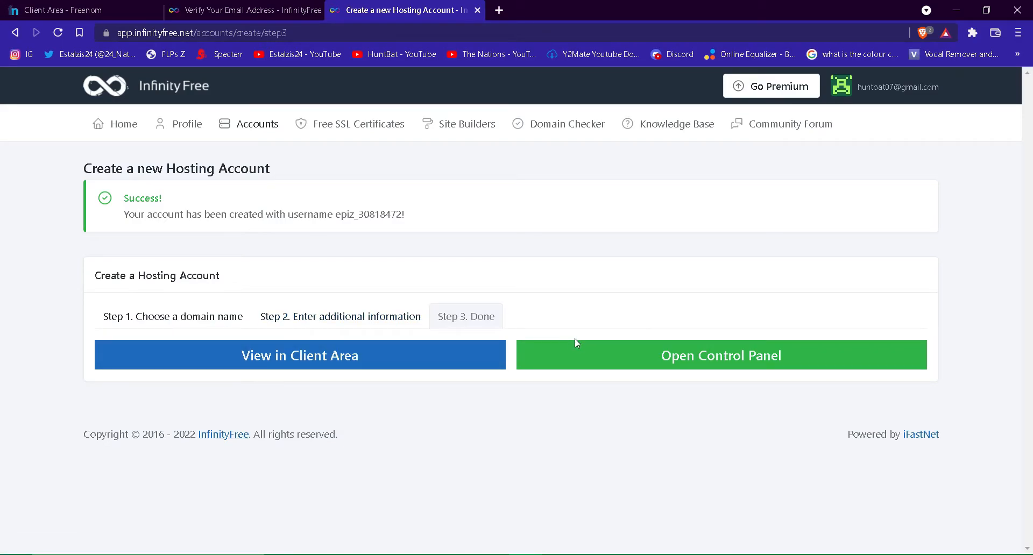
pyautogui.click(583, 356)
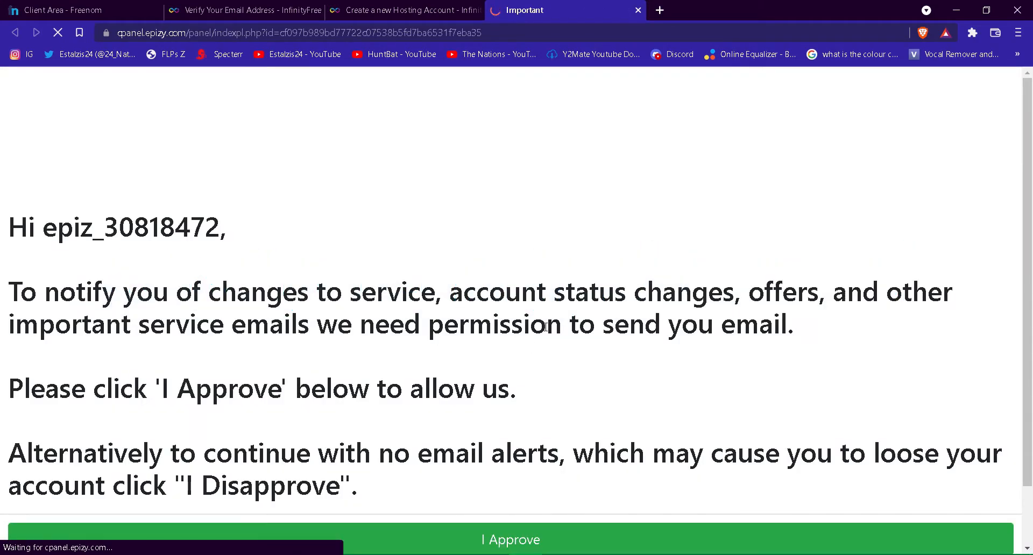
# Approve the service emails notice to continue to the control panel
pyautogui.scroll(-2, 546, 327)
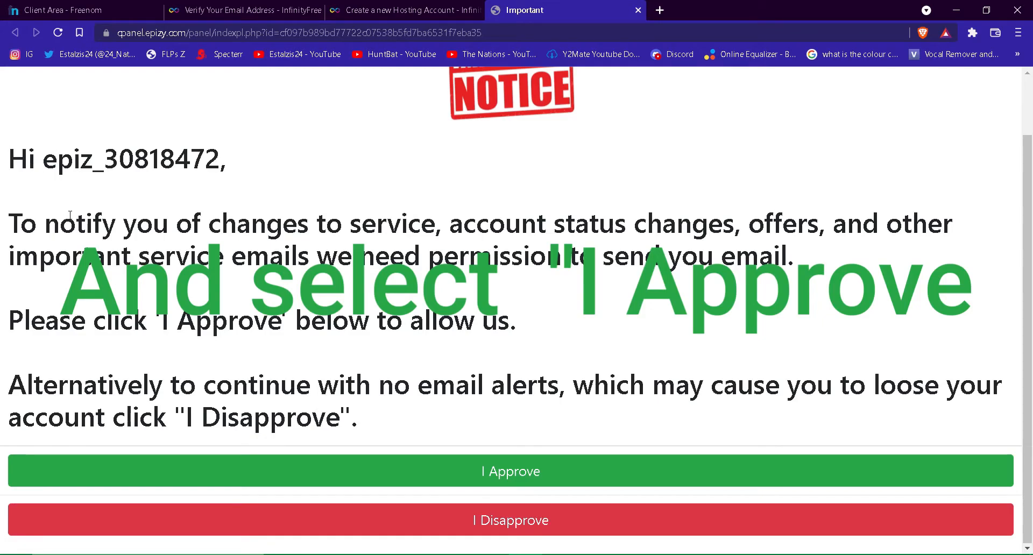
pyautogui.moveTo(9, 159); pyautogui.dragTo(364, 427)
pyautogui.click(365, 428)
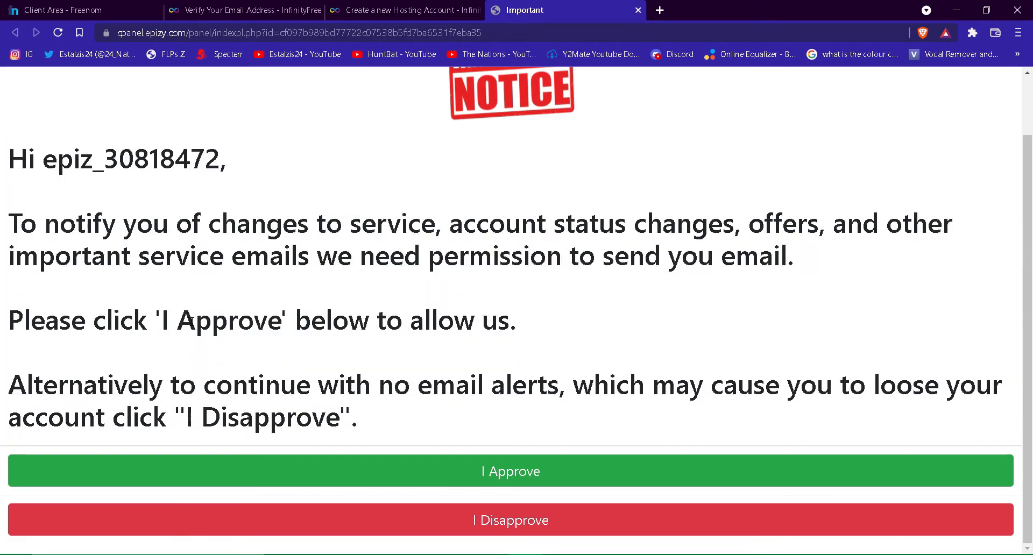
pyautogui.click(483, 471)
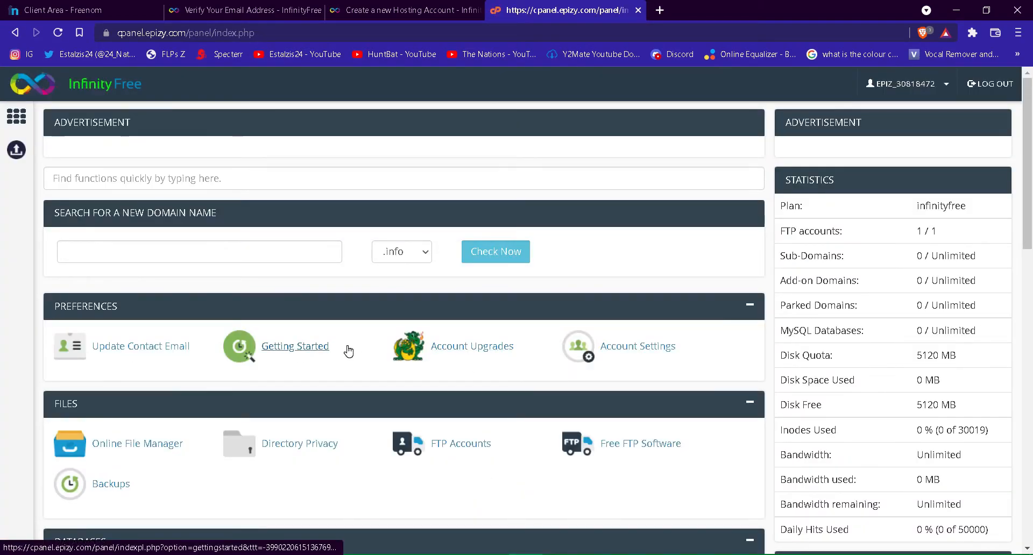
# Find the Software section and launch the Softaculous Apps Installer
pyautogui.scroll(-8, 680, 288)
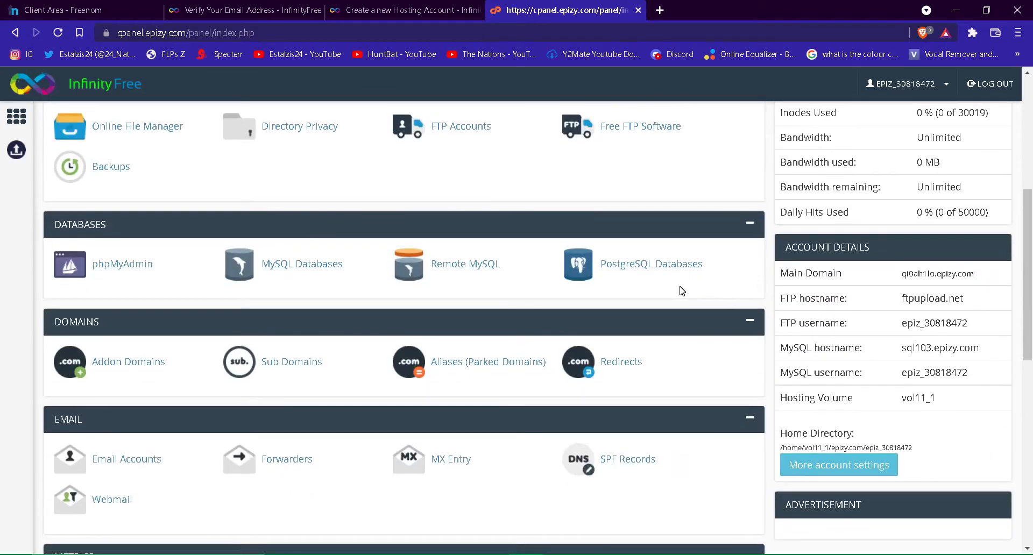
pyautogui.scroll(-2, 680, 286)
pyautogui.scroll(5, 680, 285)
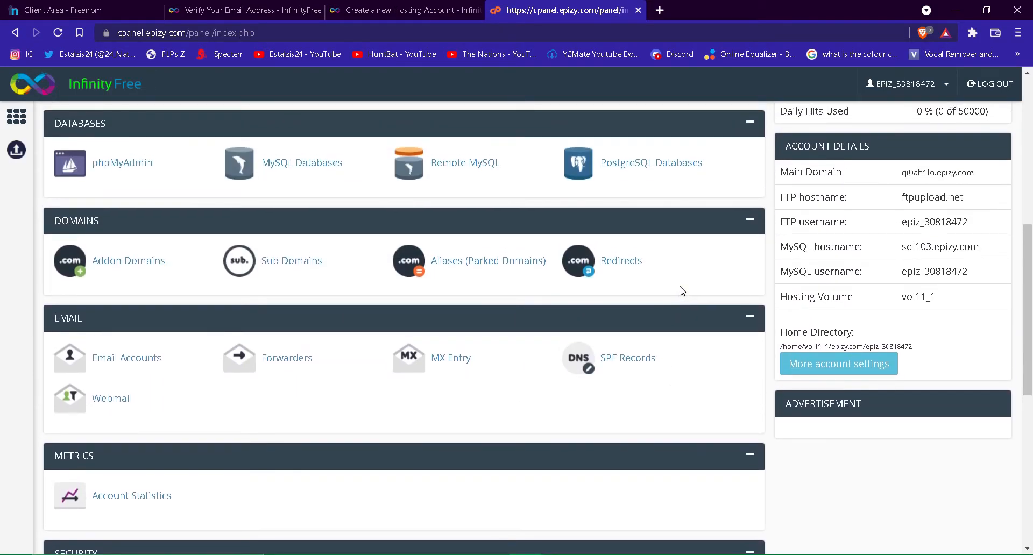
pyautogui.scroll(-8, 682, 290)
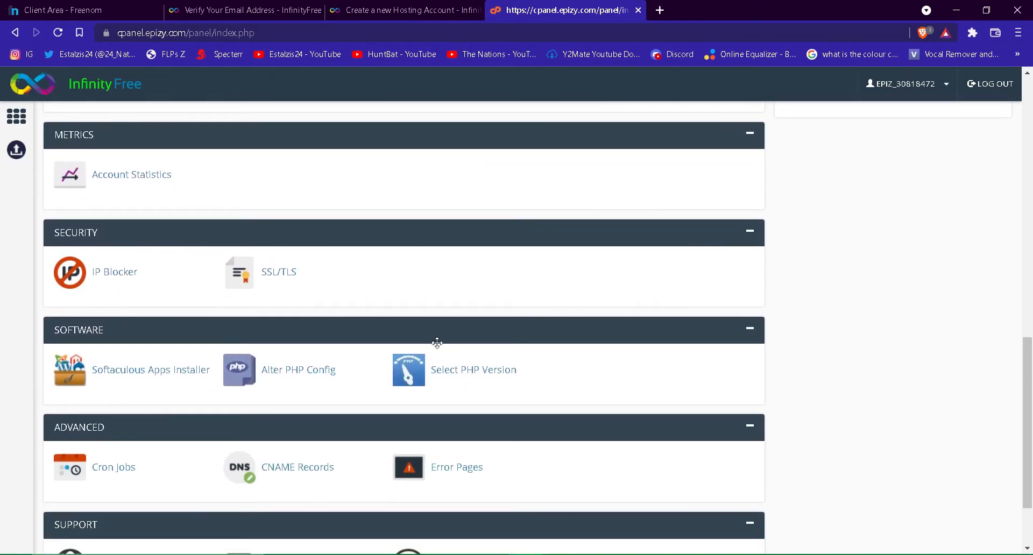
pyautogui.click(123, 370)
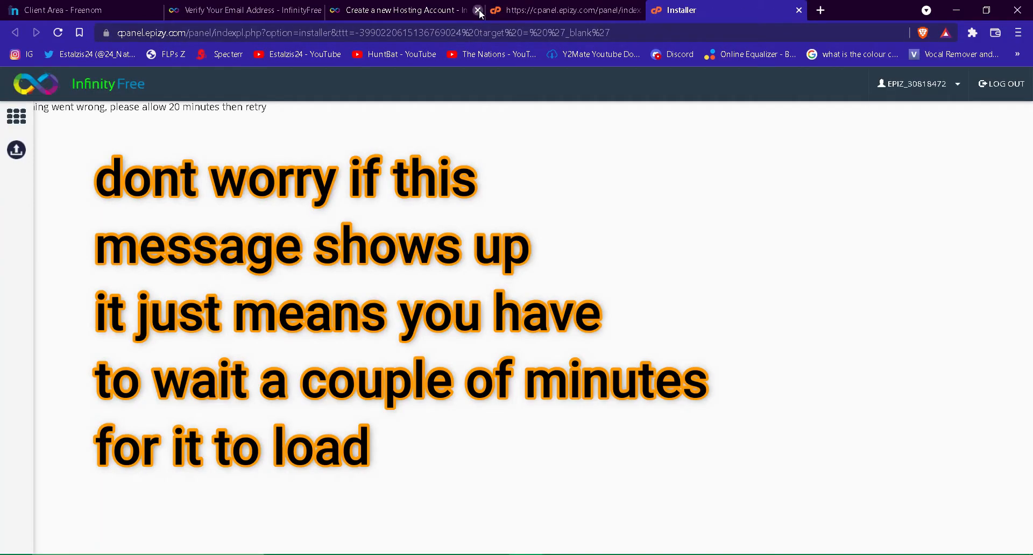
# Close the account-creation page and start installing WordPress from Softaculous's Top Scripts
pyautogui.click(478, 10)
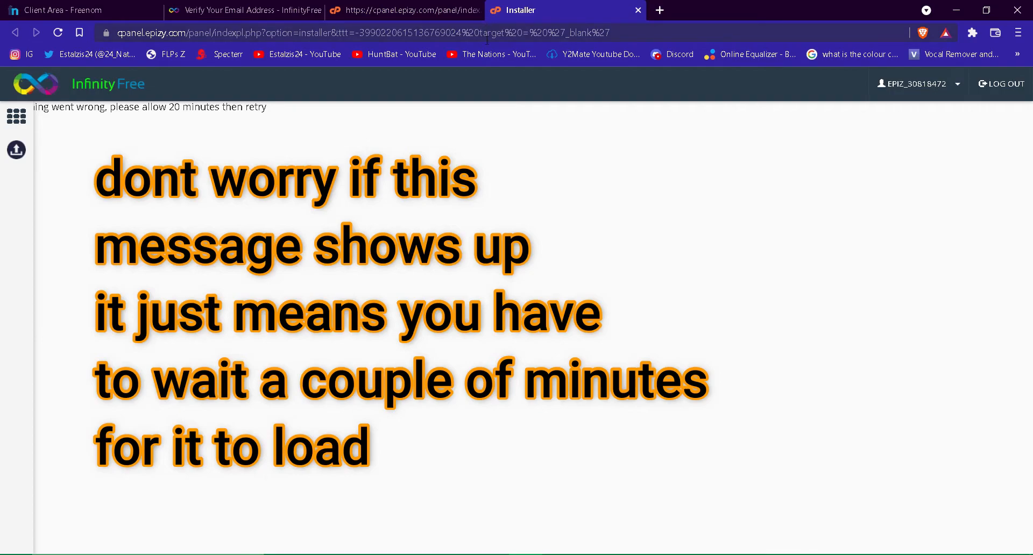
pyautogui.click(486, 37)
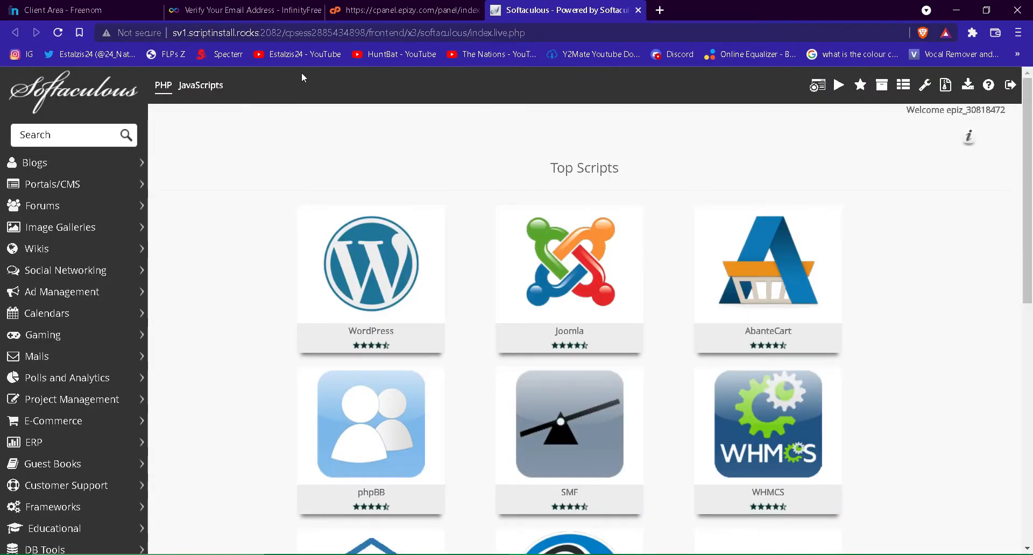
pyautogui.moveTo(377, 290)
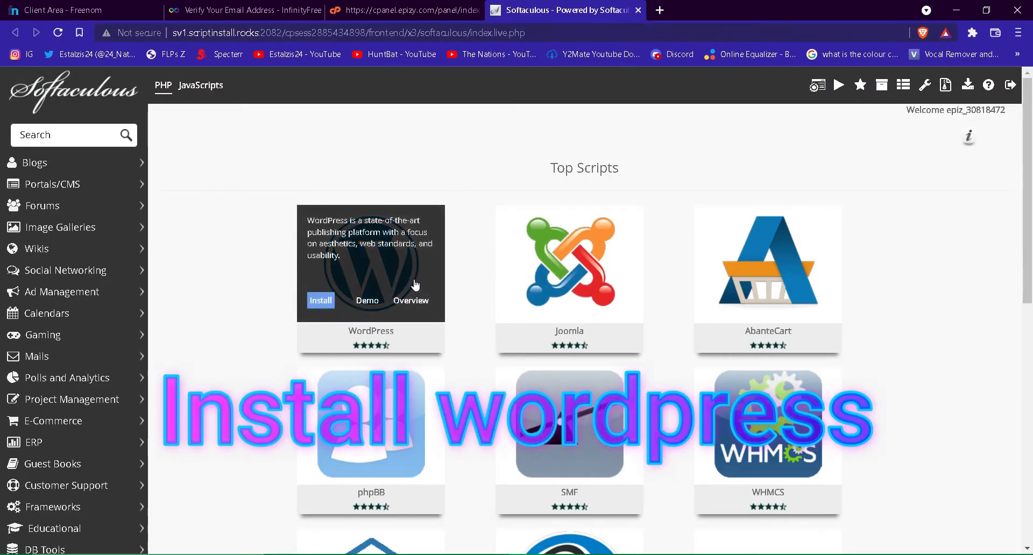
pyautogui.click(316, 307)
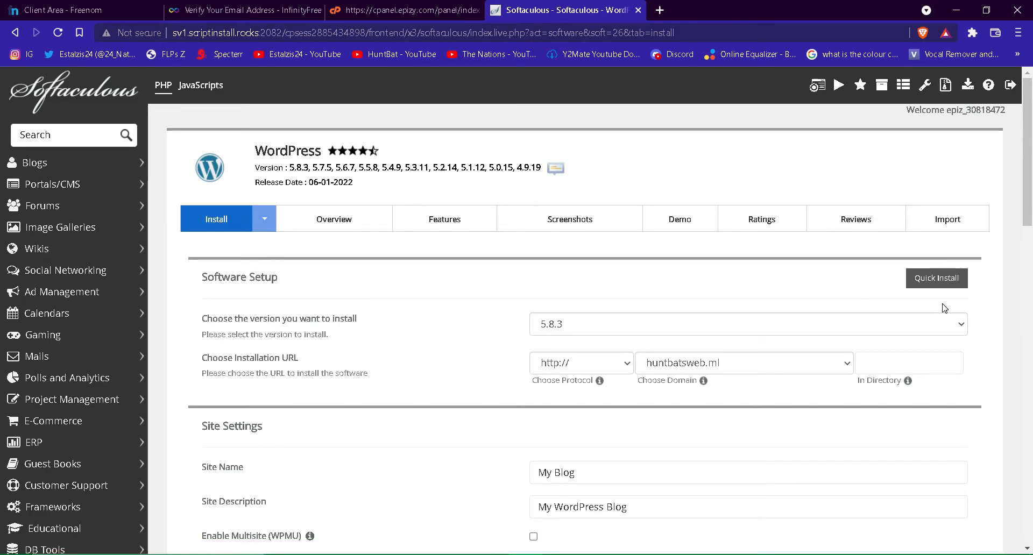
# Replace the site name 'My Blog' with 'My web page'
pyautogui.click(694, 464)
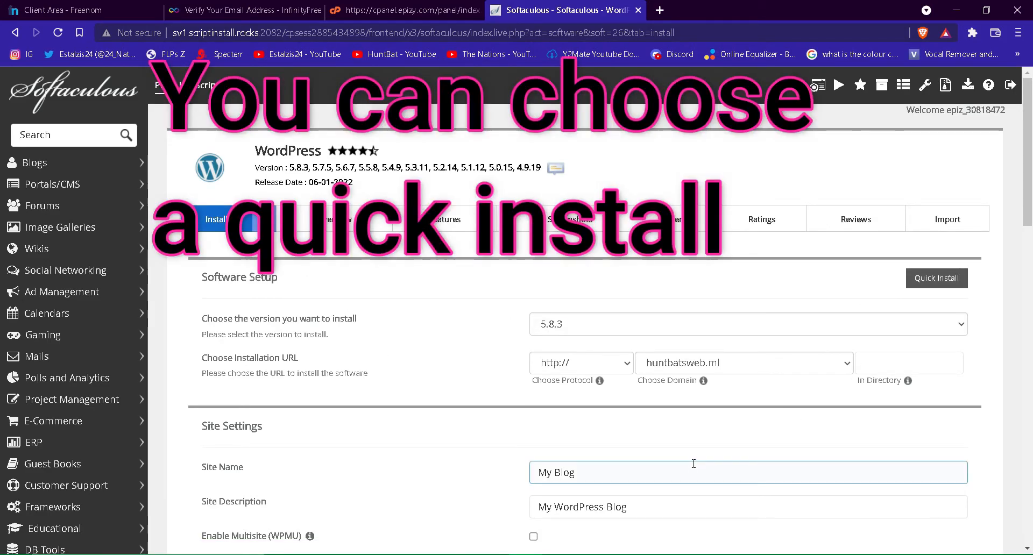
pyautogui.moveTo(630, 469); pyautogui.dragTo(489, 488)
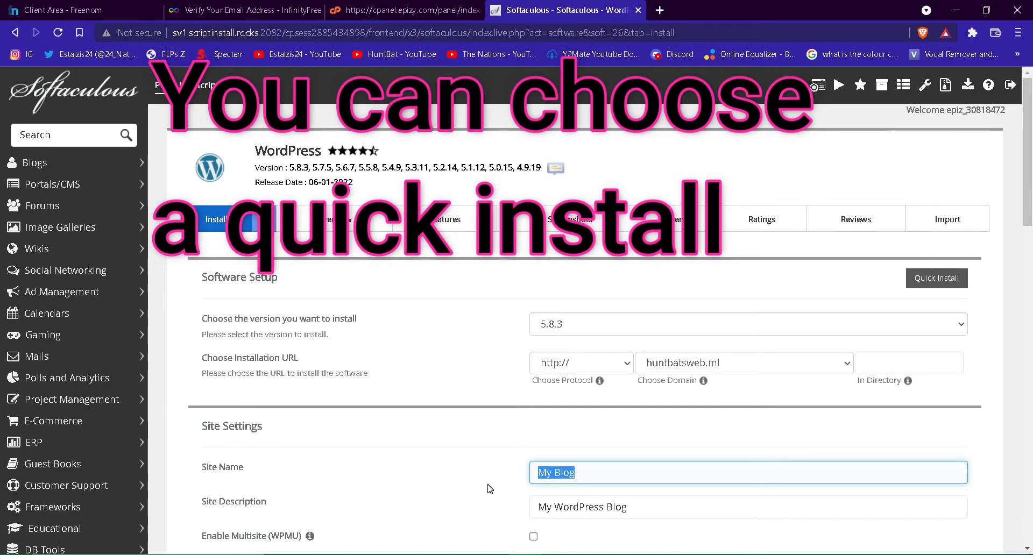
pyautogui.write('My')
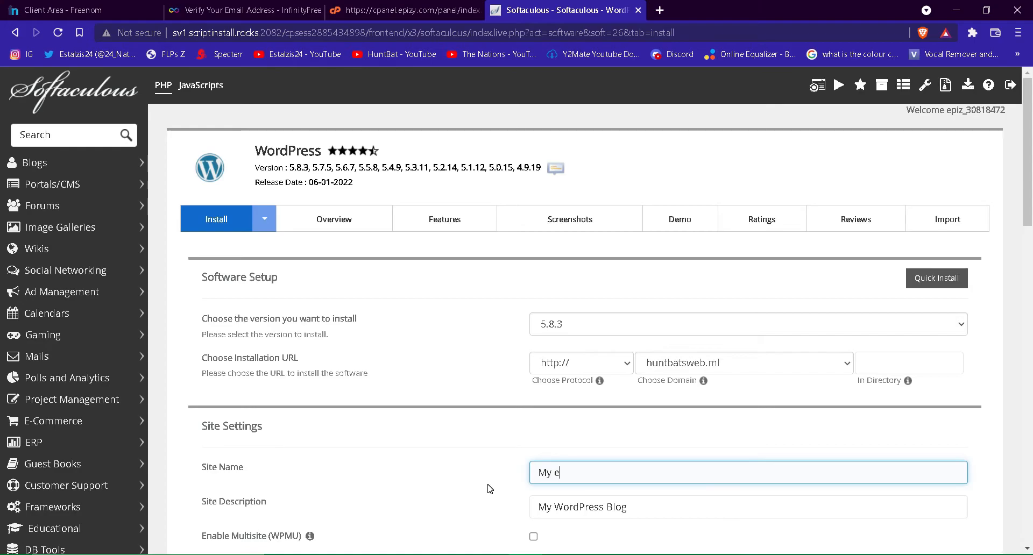
pyautogui.write('web page')
# Clear the Site Description field, then scroll down to the theme selection
pyautogui.click(650, 510)
pyautogui.hotkey('ctrl', 'a')
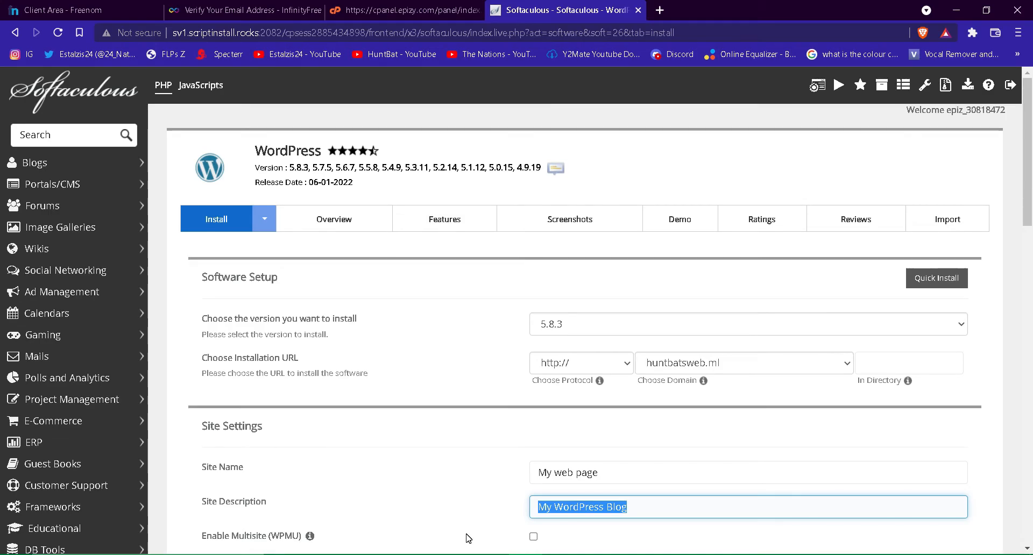
pyautogui.press('BackSpace')
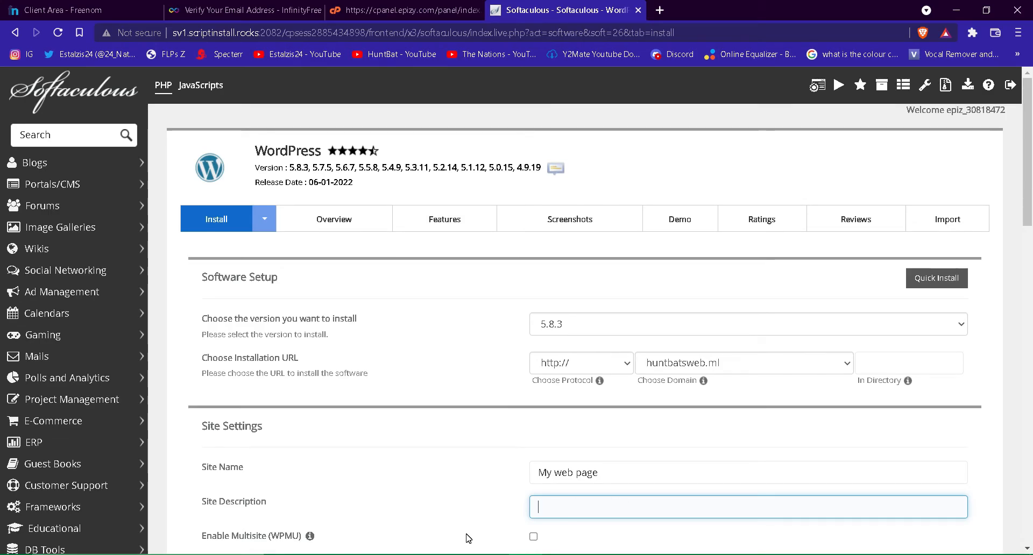
pyautogui.scroll(-5, 468, 538)
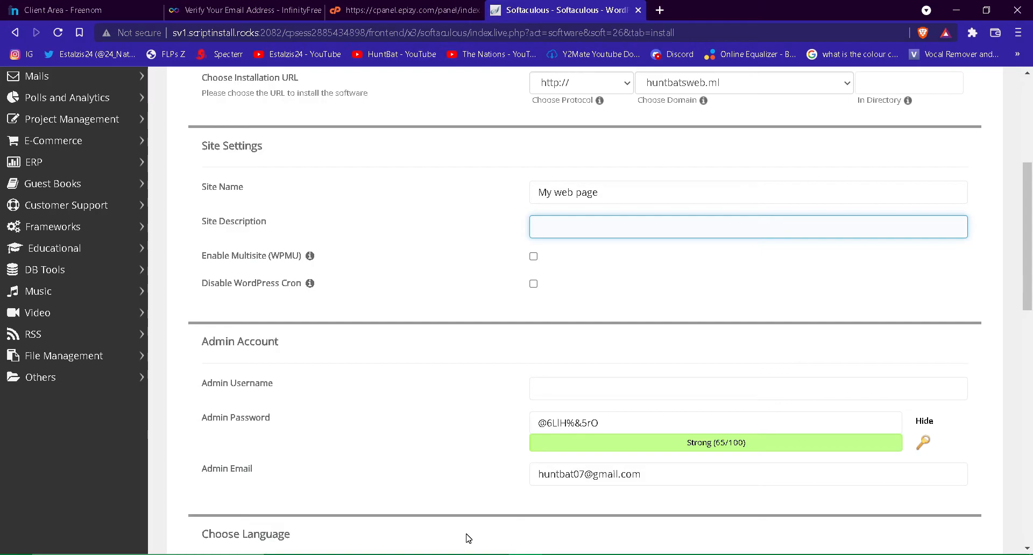
pyautogui.scroll(-5, 469, 538)
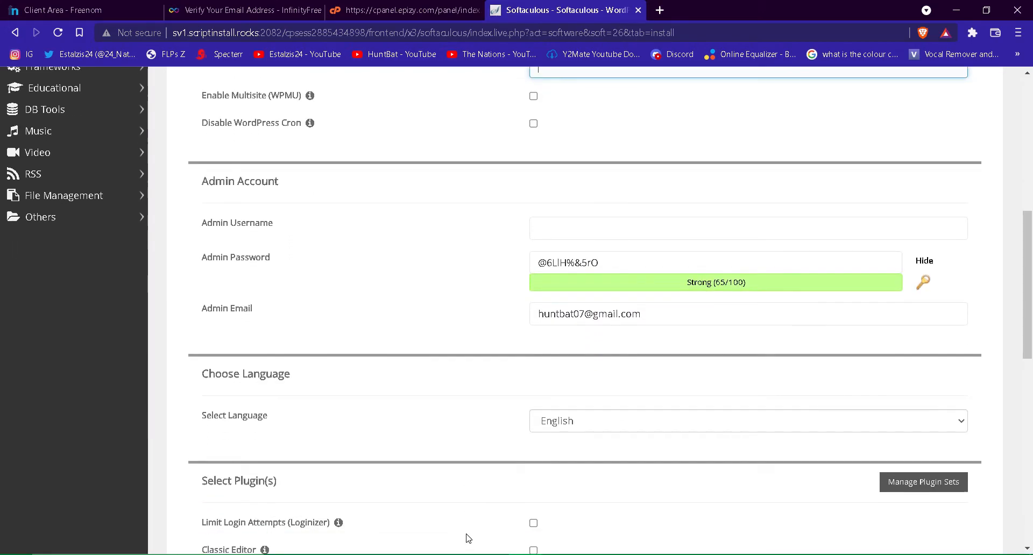
pyautogui.scroll(-3, 468, 538)
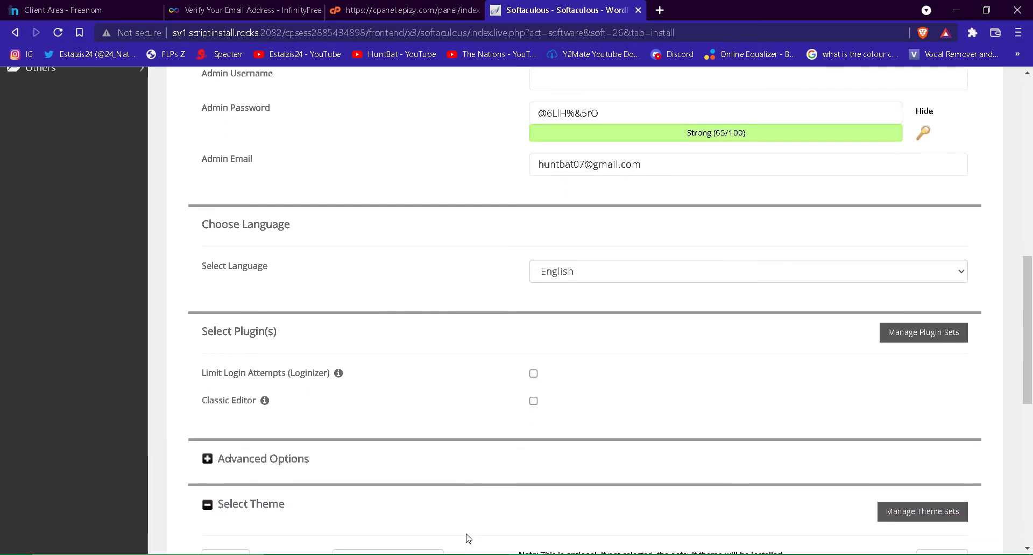
pyautogui.scroll(-3, 467, 539)
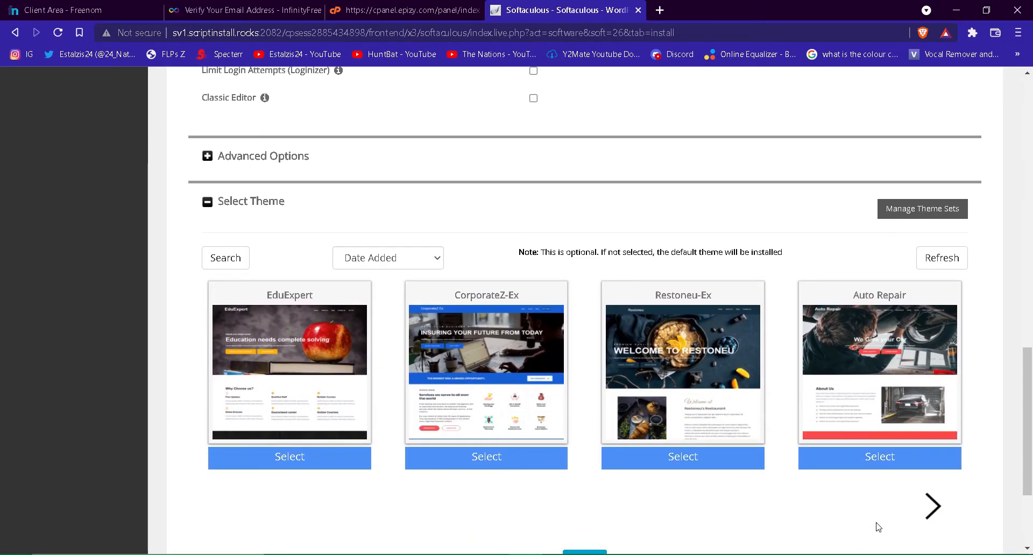
# Select the Restoneu-Ex theme from the carousel and start the WordPress installation
pyautogui.click(927, 516)
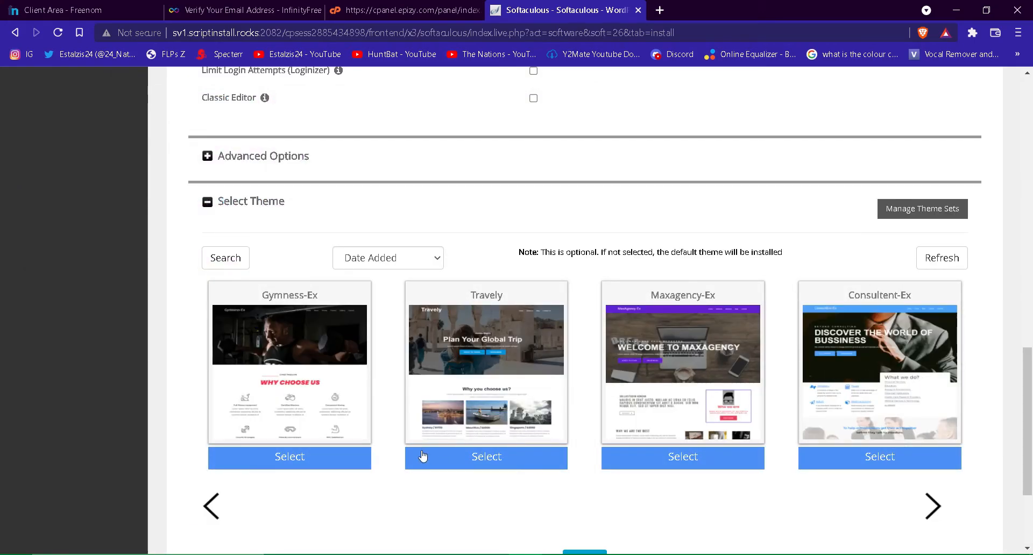
pyautogui.click(213, 505)
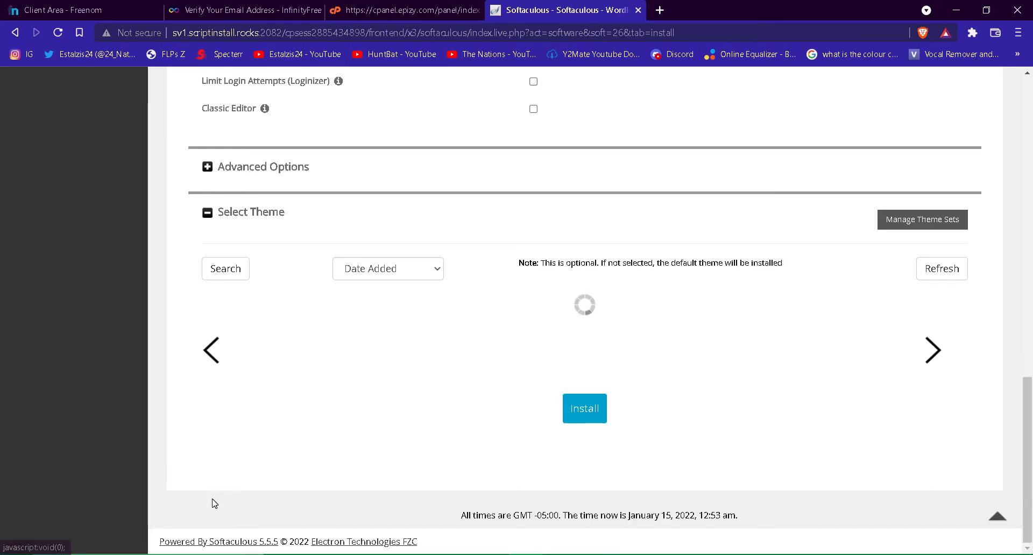
pyautogui.scroll(1, 424, 461)
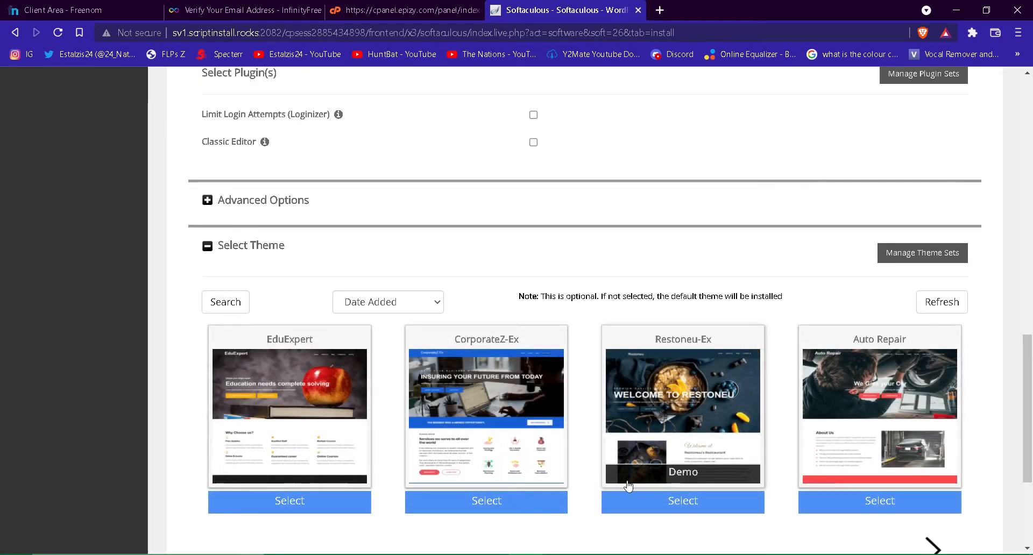
pyautogui.click(692, 506)
pyautogui.scroll(-3, 692, 506)
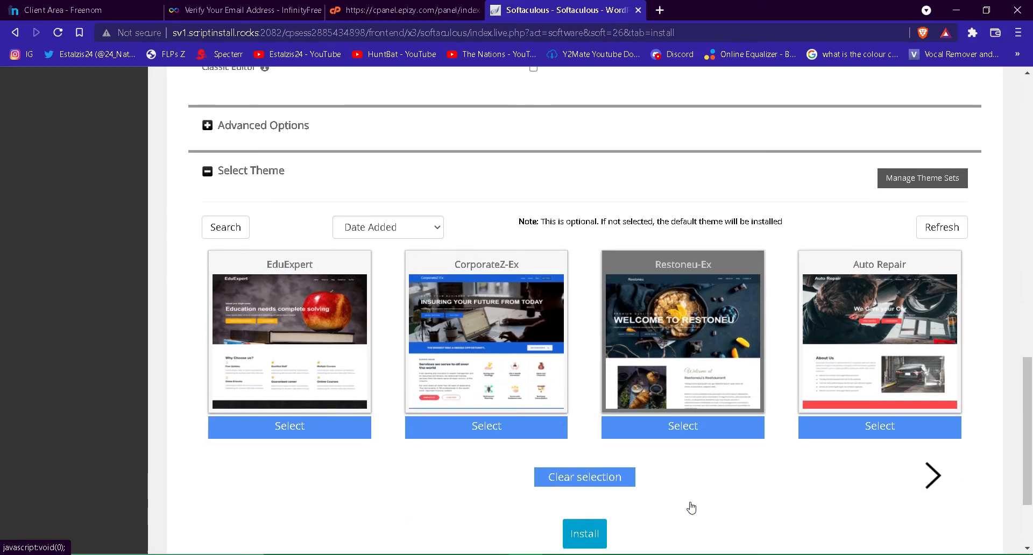
pyautogui.click(590, 445)
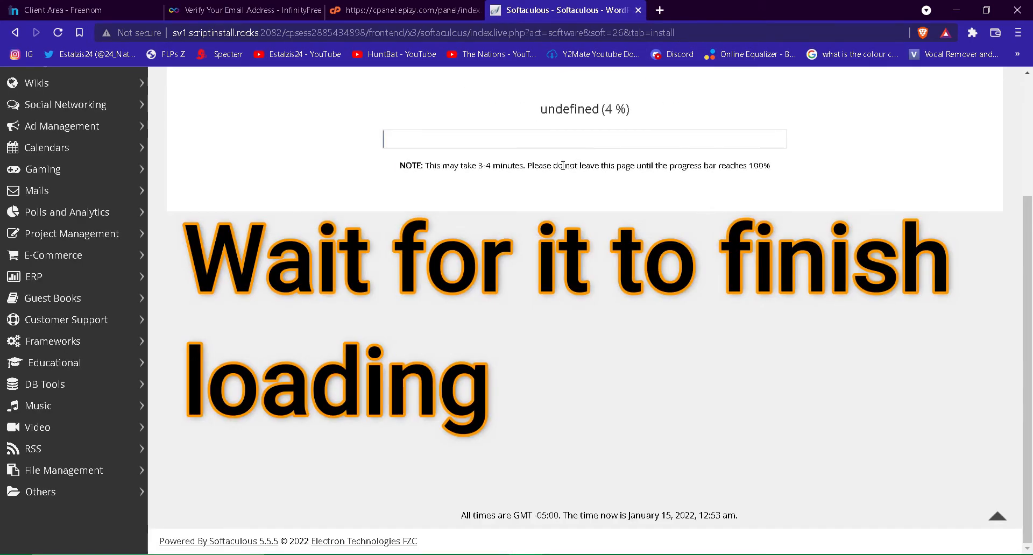
# After the install succeeds, open the huntbatsweb.ml/wp-admin Administrative URL in a new tab
pyautogui.moveTo(431, 165); pyautogui.dragTo(746, 253)
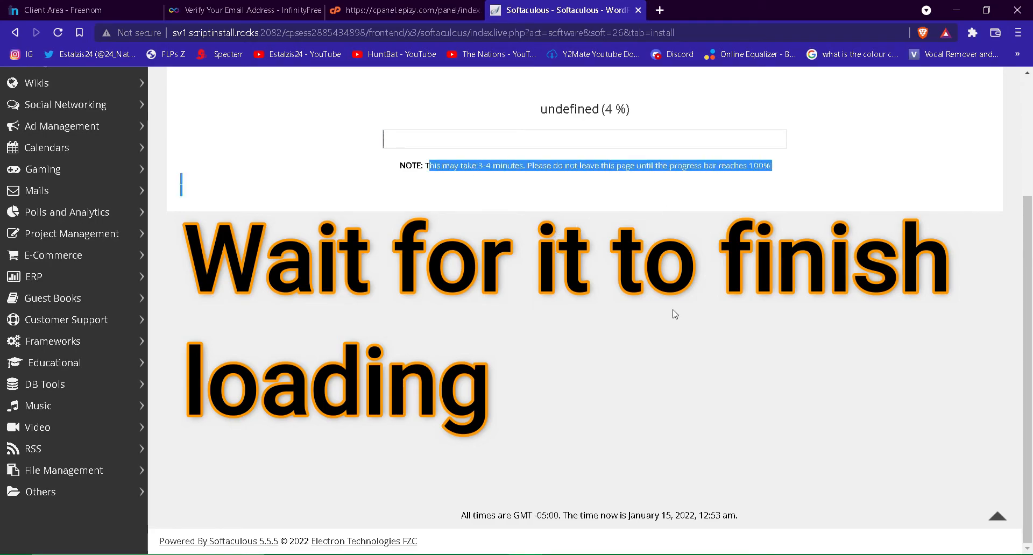
pyautogui.click(593, 554)
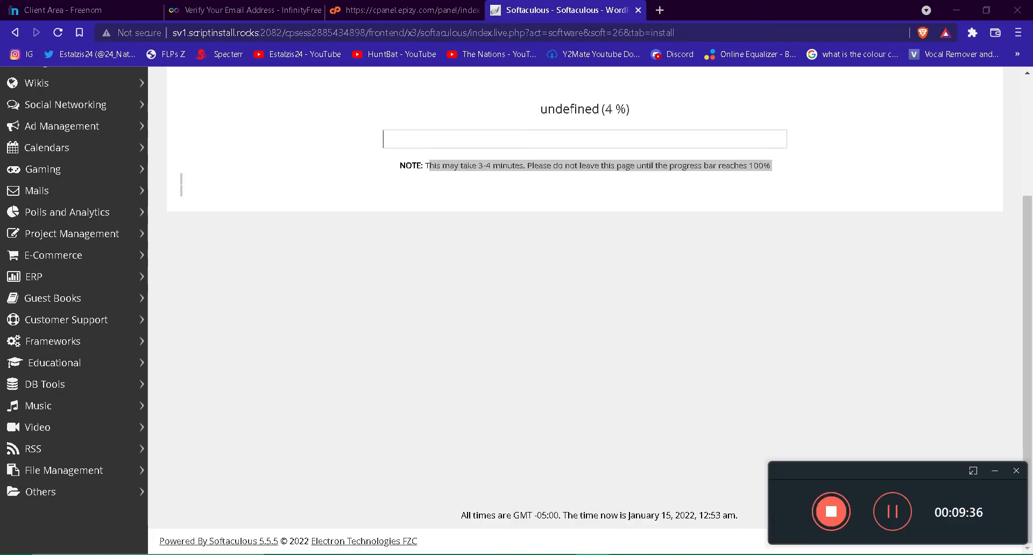
pyautogui.click(895, 500)
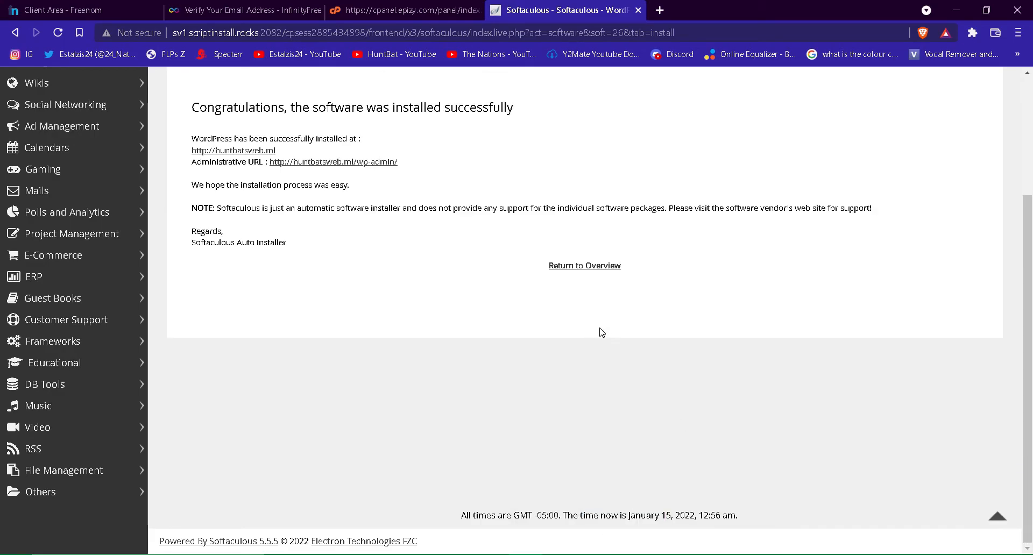
pyautogui.scroll(2, 388, 297)
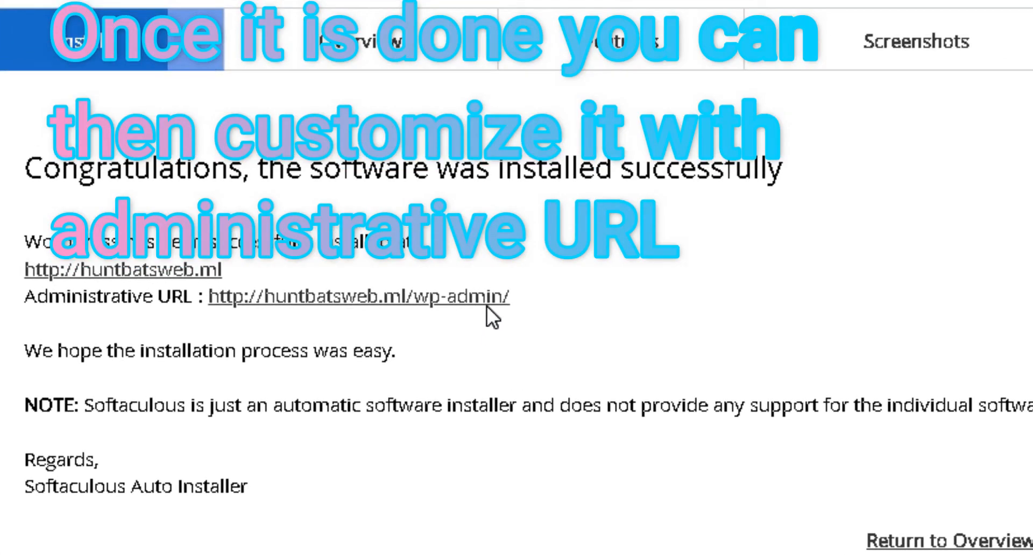
pyautogui.rightClick(308, 303)
pyautogui.click(343, 324)
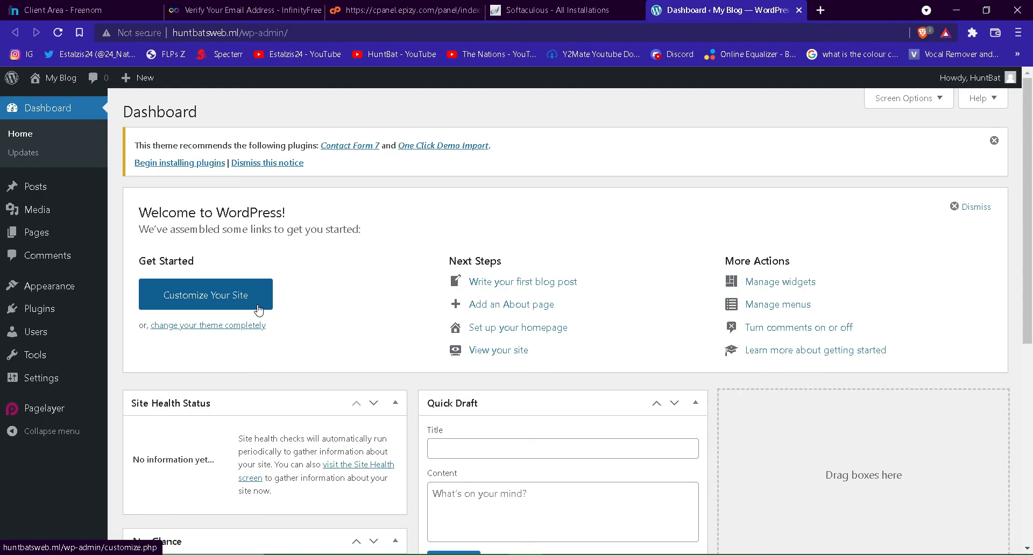
# Launch Customize Your Site from the Dashboard and open the Header Top Section settings
pyautogui.click(258, 310)
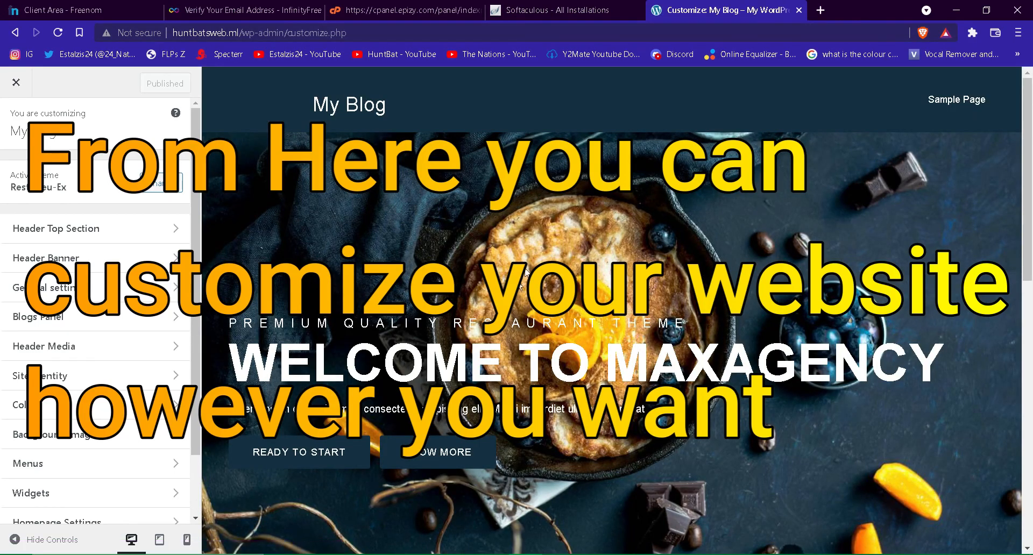
pyautogui.click(110, 228)
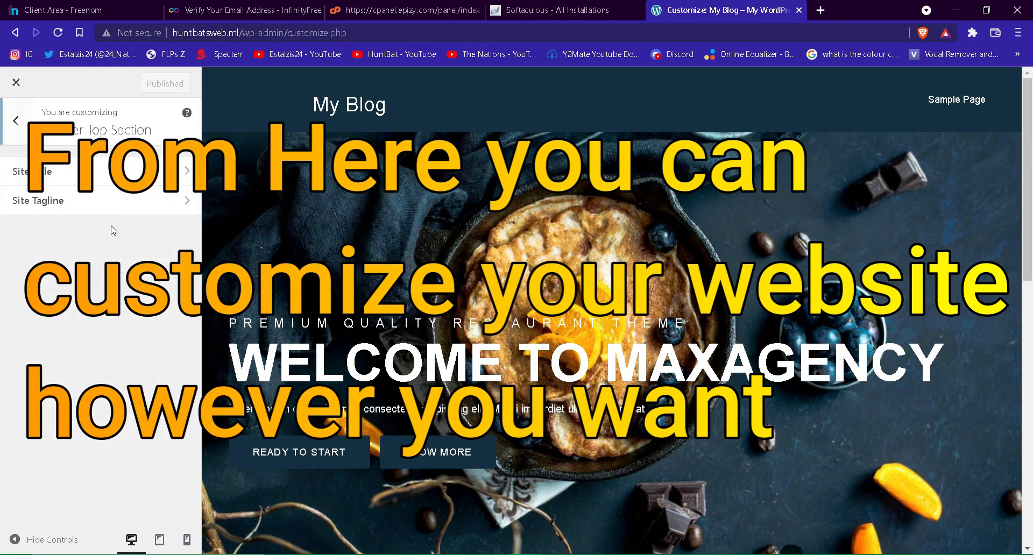